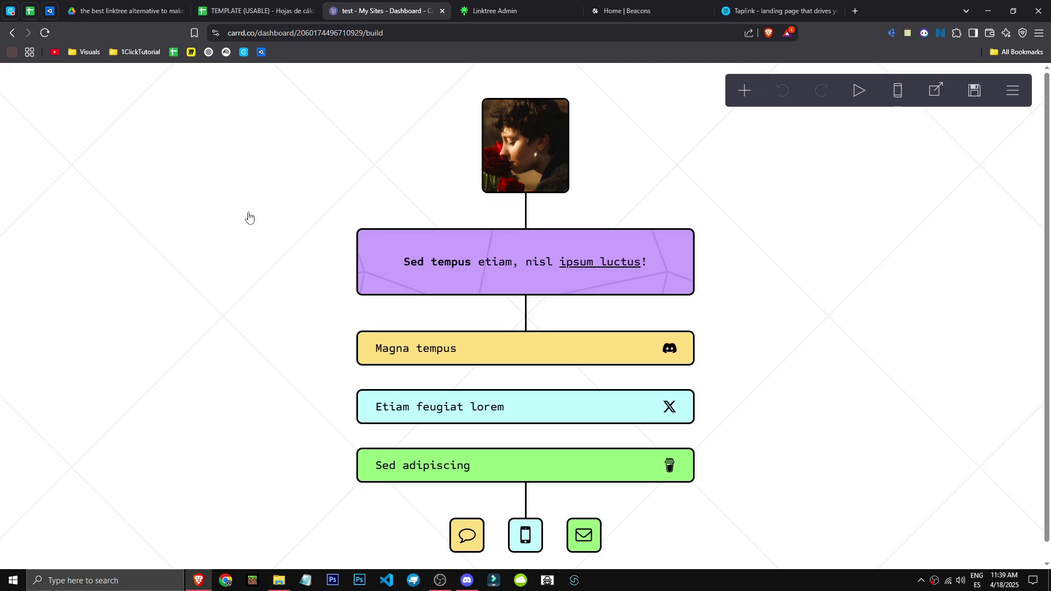
Step: Open the page background settings of the test site in the Carrd builder and review the style and pattern options
{"action": "key", "text": "ctrl+Tab"}
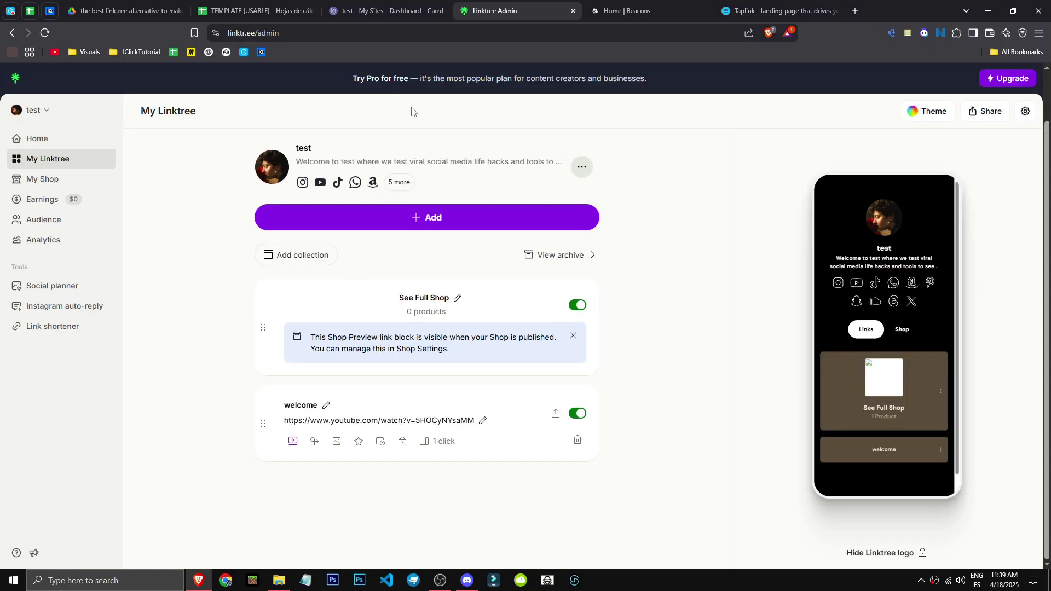
{"action": "left_click", "coordinate": [386, 10]}
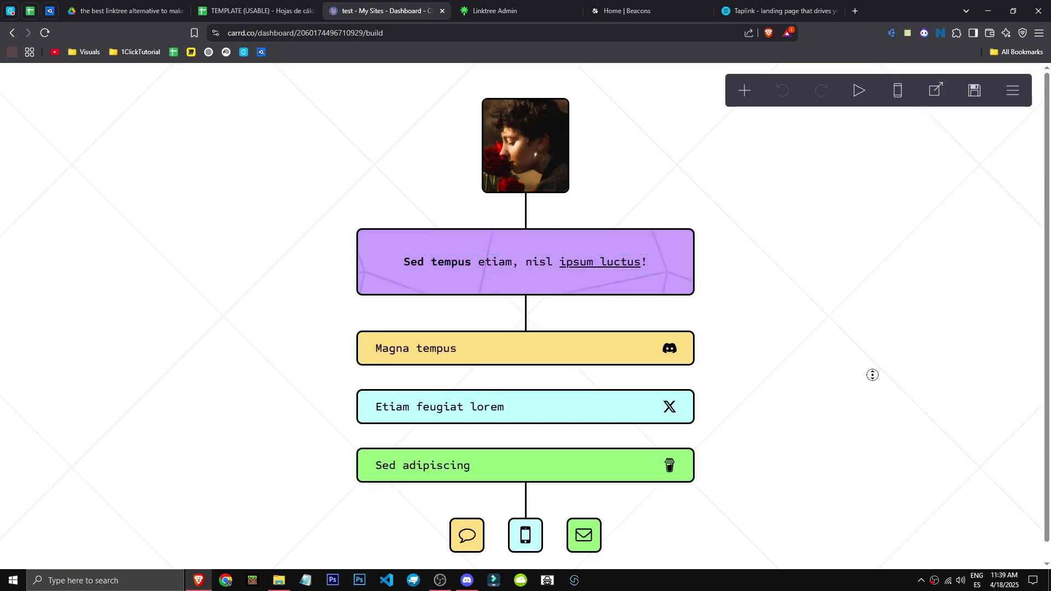
{"action": "left_click", "coordinate": [809, 356]}
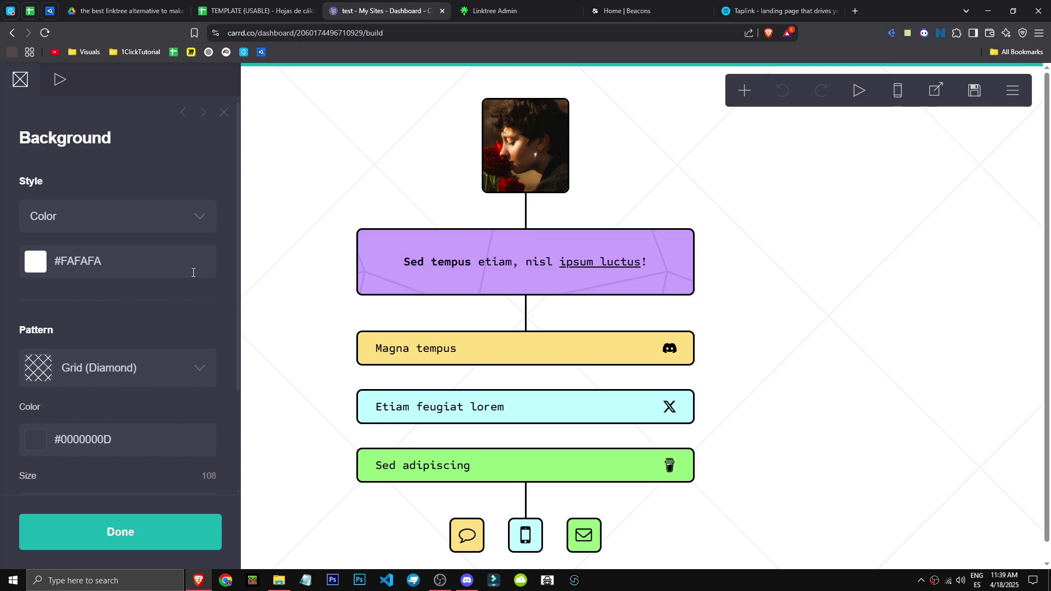
{"action": "scroll", "coordinate": [107, 290], "scroll_direction": "down", "scroll_amount": 3}
{"action": "scroll", "coordinate": [108, 290], "scroll_direction": "up", "scroll_amount": 2}
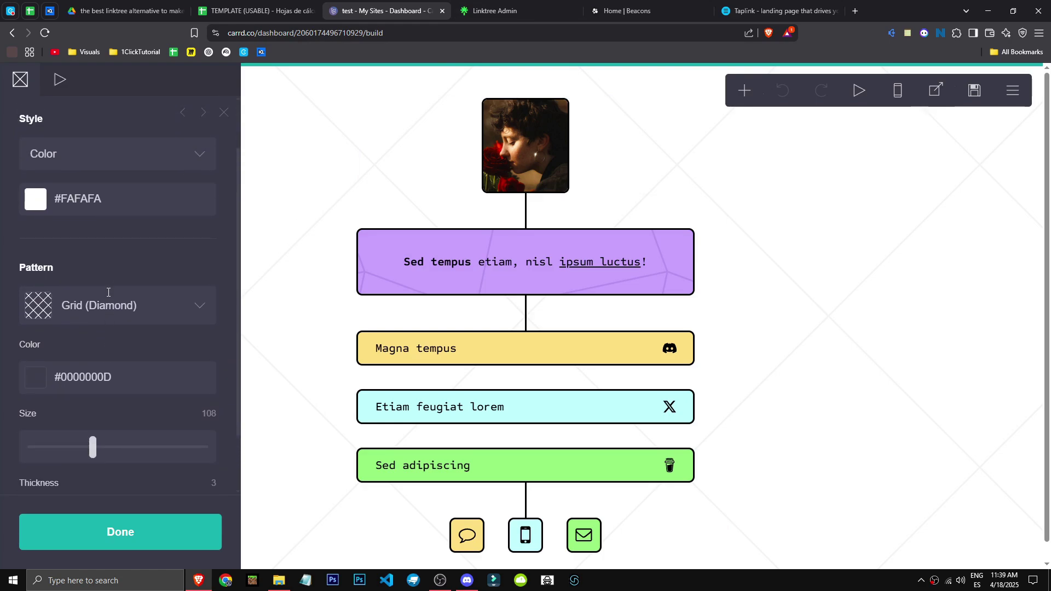
{"action": "scroll", "coordinate": [108, 293], "scroll_direction": "down", "scroll_amount": 1}
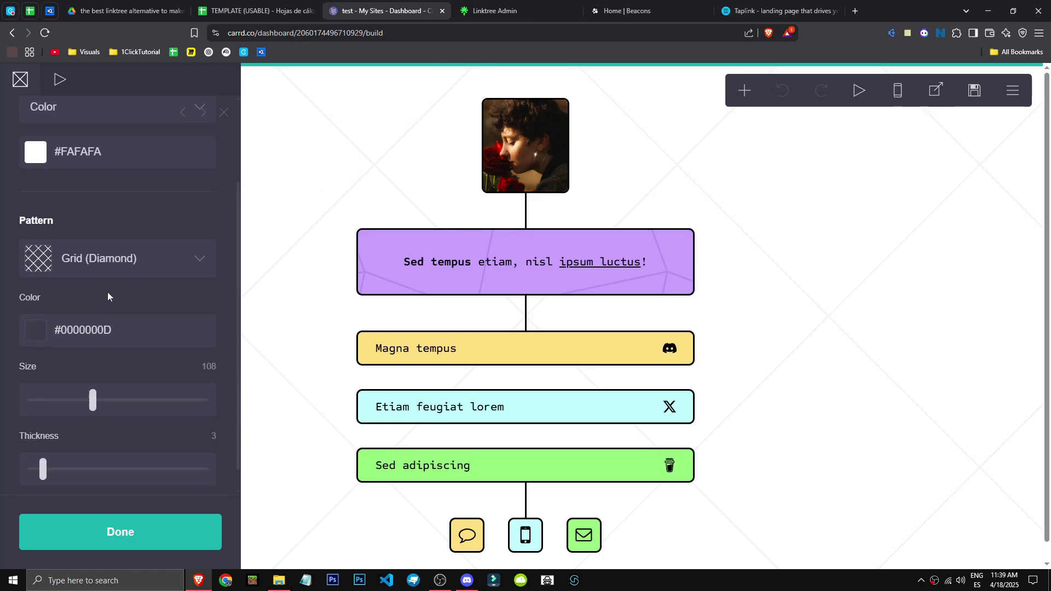
{"action": "scroll", "coordinate": [107, 291], "scroll_direction": "up", "scroll_amount": 2}
{"action": "scroll", "coordinate": [107, 291], "scroll_direction": "down", "scroll_amount": 2}
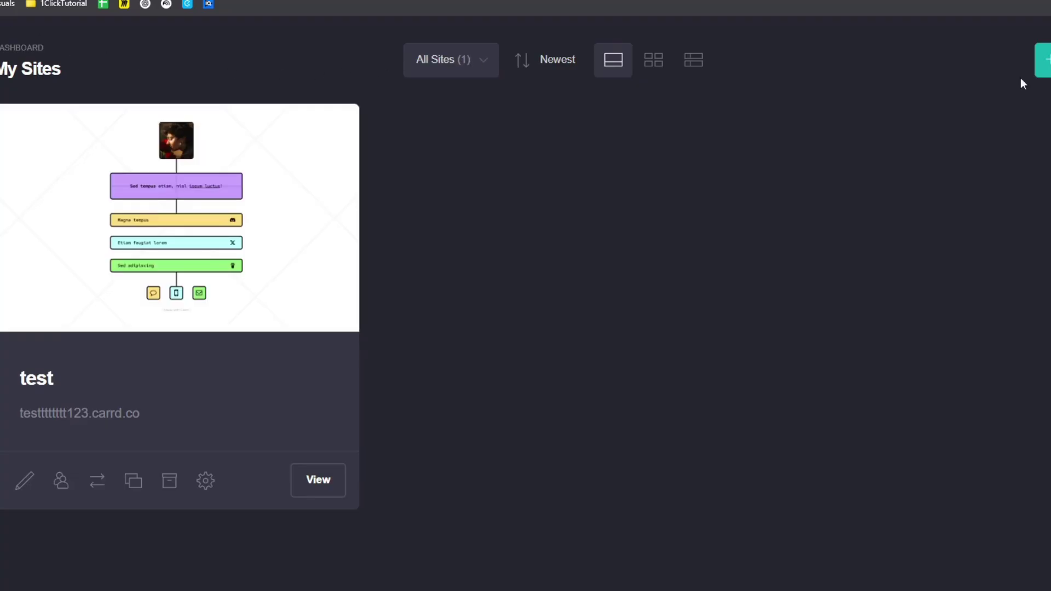
Step: Start a new Carrd site and go through the Profile, Landing, Form and Portfolio template categories
{"action": "left_click", "coordinate": [1043, 60]}
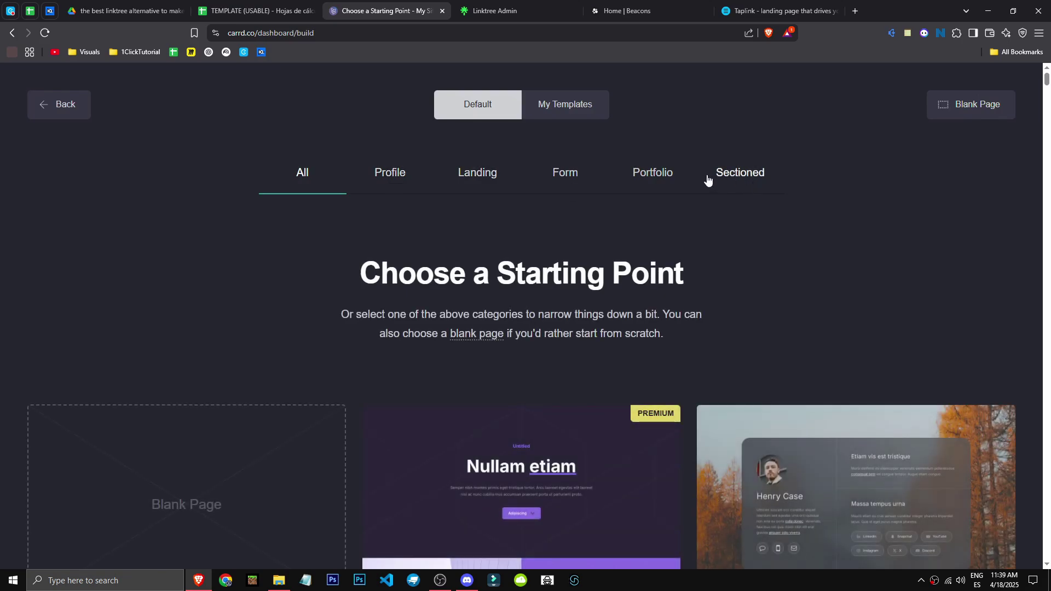
{"action": "left_click", "coordinate": [389, 173]}
{"action": "left_click", "coordinate": [481, 173]}
{"action": "left_click", "coordinate": [567, 174]}
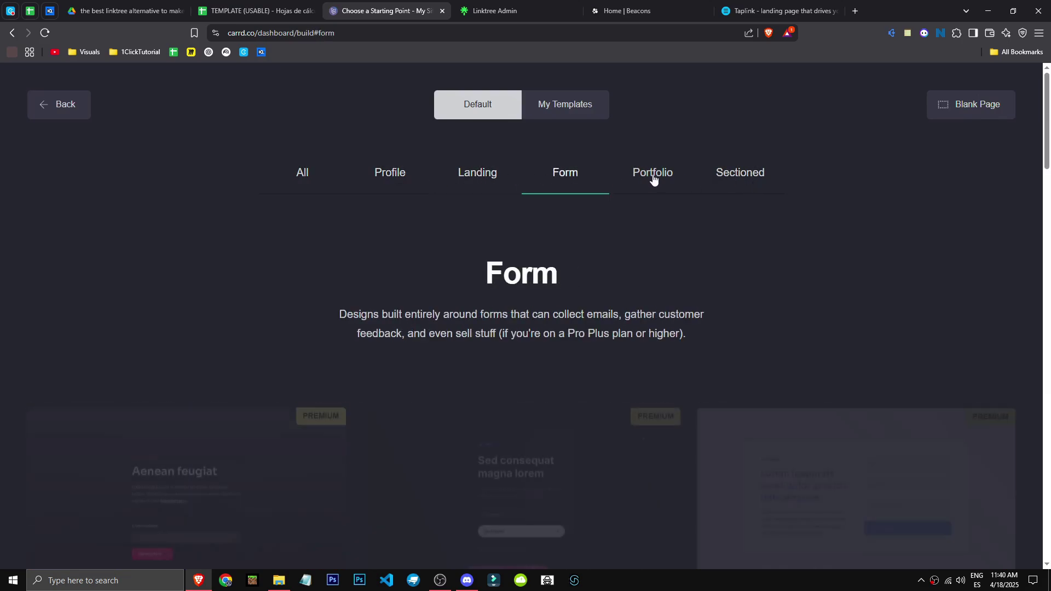
{"action": "left_click", "coordinate": [659, 175]}
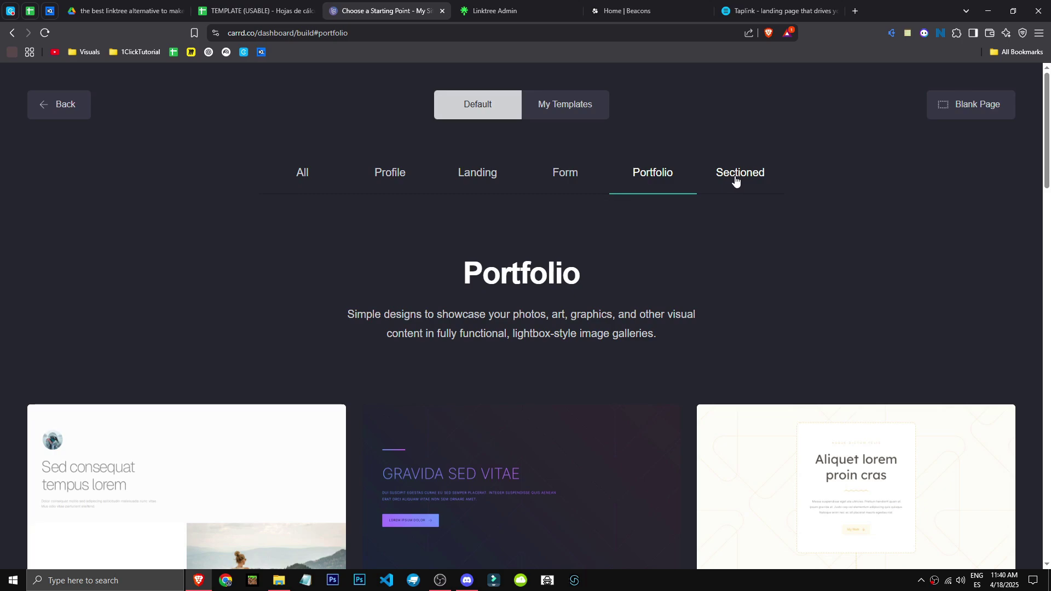
Step: Examine the designs offered in the Portfolio template category, including the free and premium ones
{"action": "scroll", "coordinate": [479, 405], "scroll_direction": "down", "scroll_amount": 4}
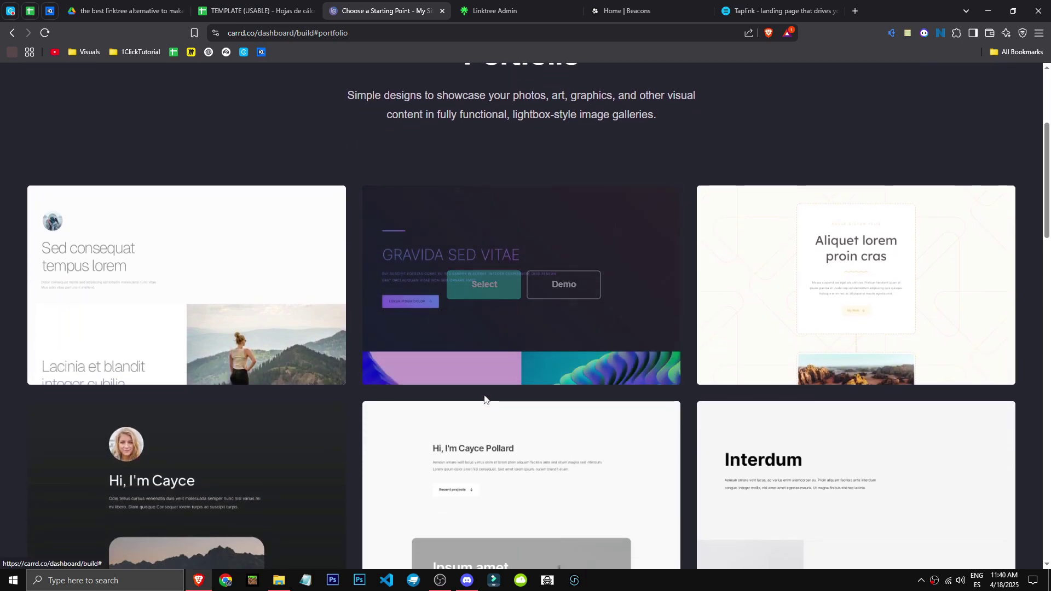
{"action": "scroll", "coordinate": [486, 394], "scroll_direction": "down", "scroll_amount": 3}
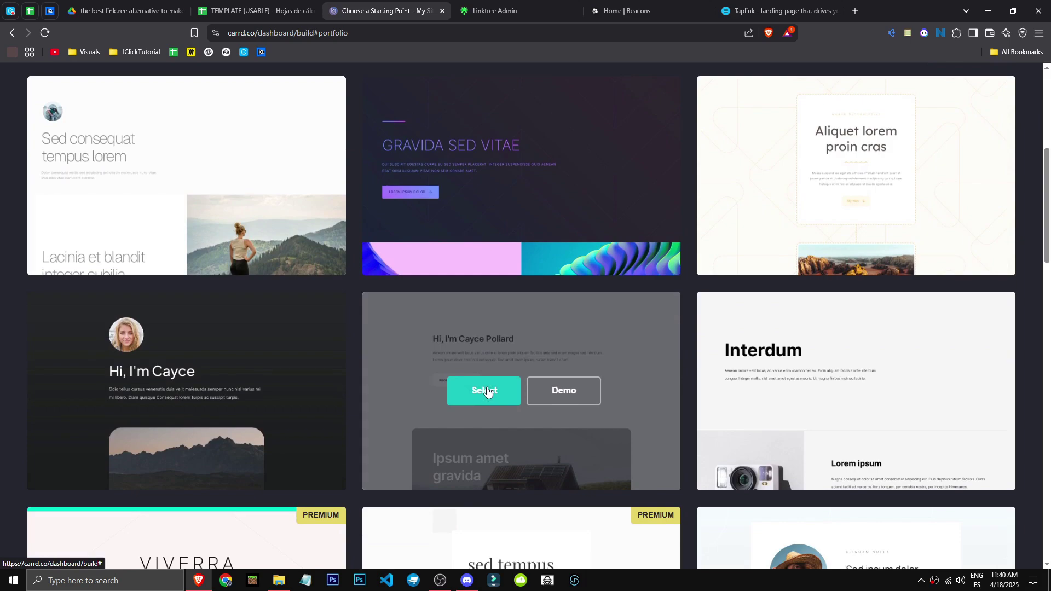
{"action": "scroll", "coordinate": [487, 392], "scroll_direction": "down", "scroll_amount": 5}
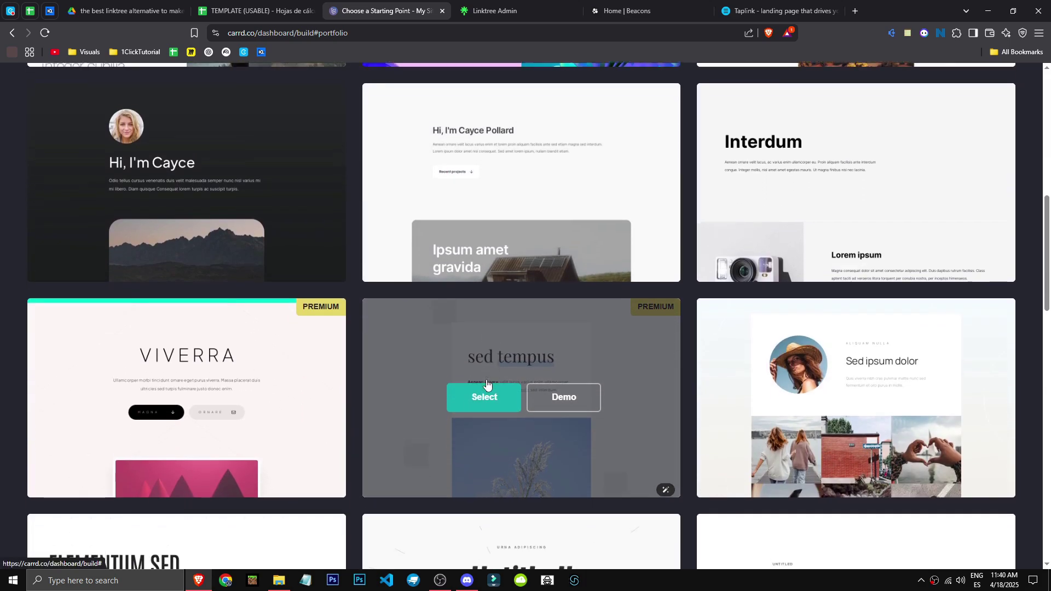
{"action": "scroll", "coordinate": [495, 381], "scroll_direction": "down", "scroll_amount": 1}
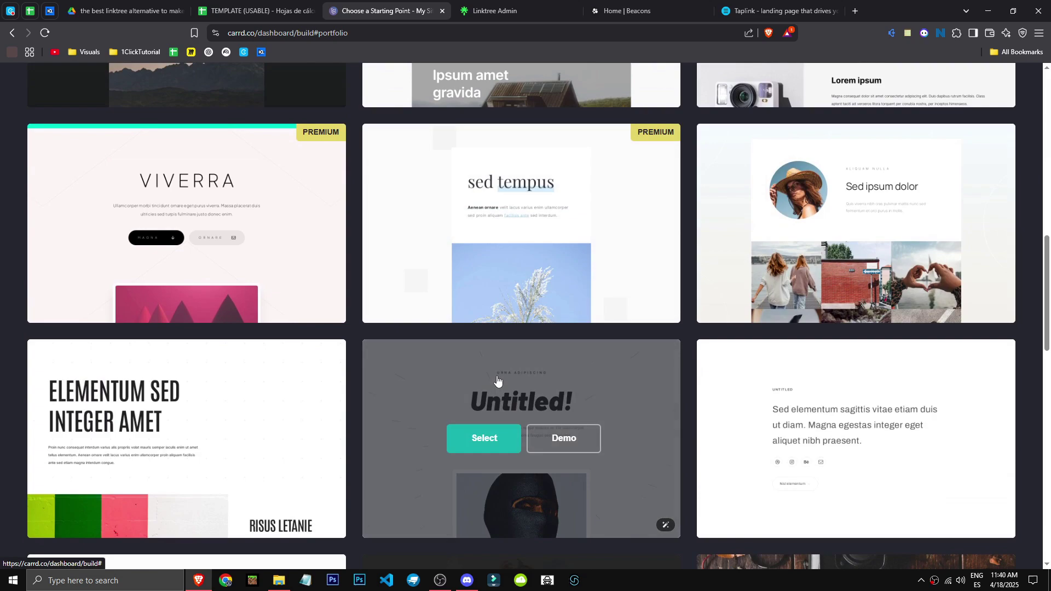
{"action": "scroll", "coordinate": [497, 379], "scroll_direction": "up", "scroll_amount": 10}
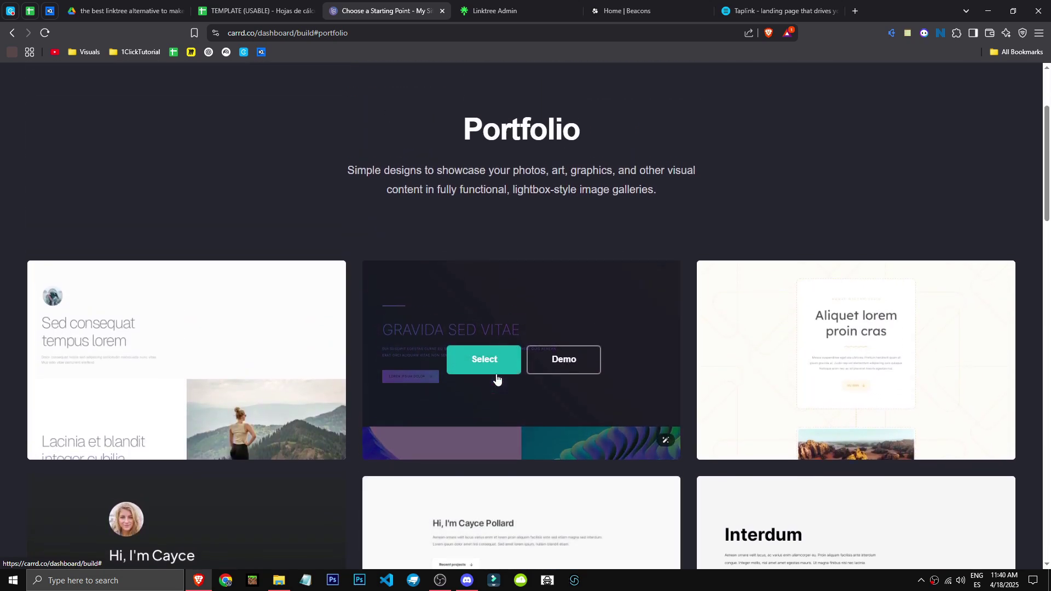
{"action": "scroll", "coordinate": [495, 376], "scroll_direction": "up", "scroll_amount": 3}
{"action": "scroll", "coordinate": [494, 373], "scroll_direction": "down", "scroll_amount": 3}
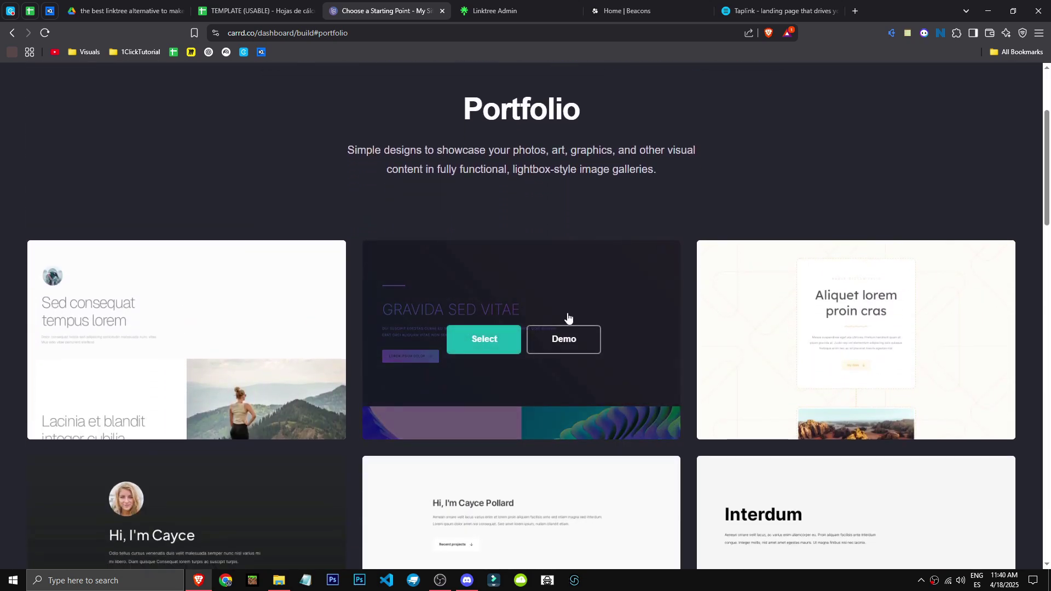
{"action": "scroll", "coordinate": [556, 394], "scroll_direction": "down", "scroll_amount": 6}
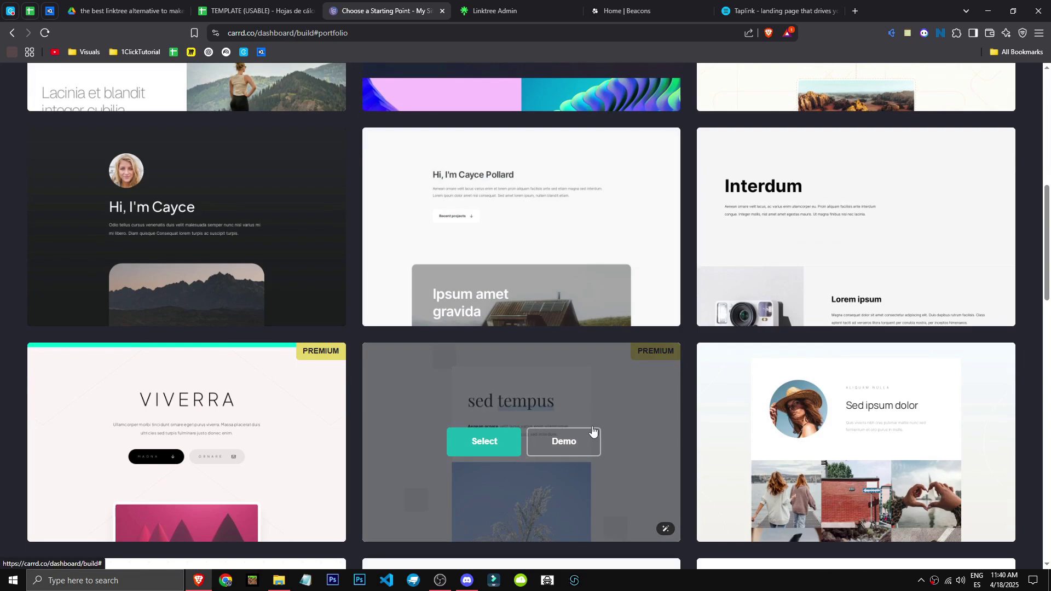
{"action": "scroll", "coordinate": [592, 430], "scroll_direction": "down", "scroll_amount": 4}
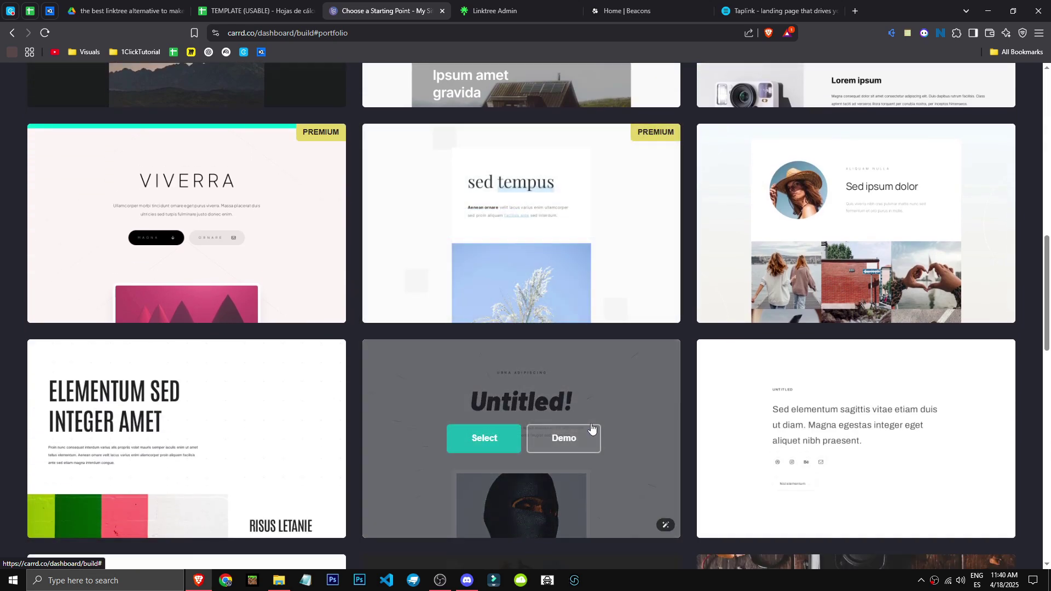
{"action": "scroll", "coordinate": [591, 428], "scroll_direction": "up", "scroll_amount": 7}
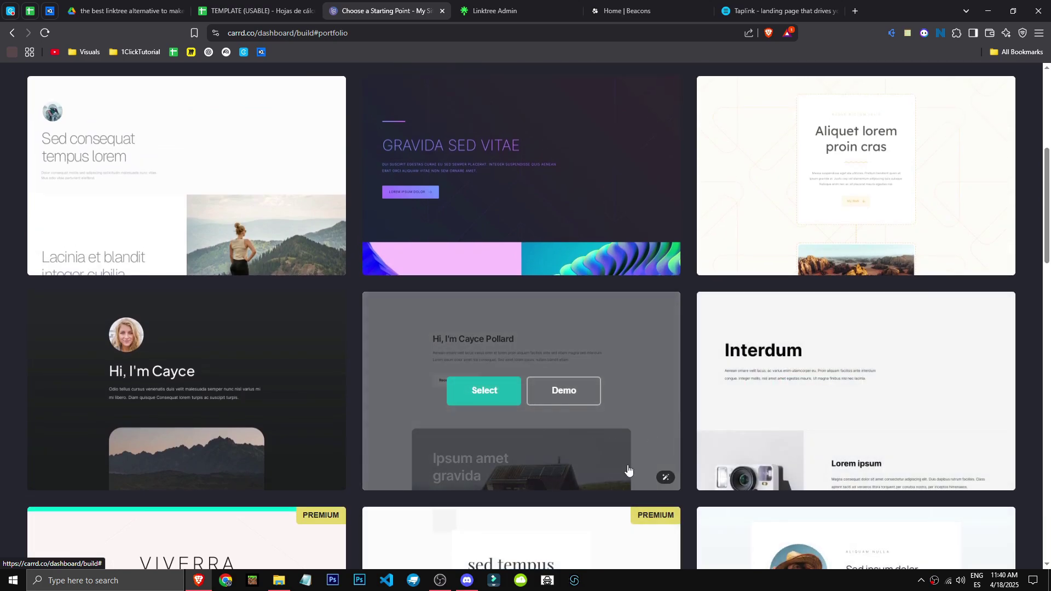
{"action": "scroll", "coordinate": [629, 470], "scroll_direction": "down", "scroll_amount": 5}
{"action": "scroll", "coordinate": [715, 436], "scroll_direction": "up", "scroll_amount": 2}
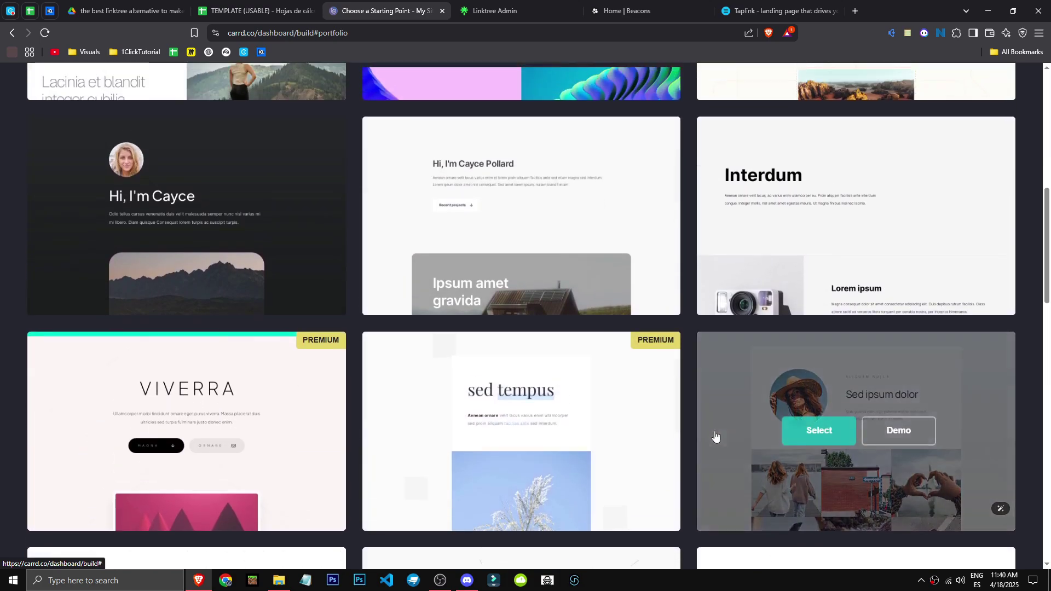
{"action": "scroll", "coordinate": [715, 437], "scroll_direction": "up", "scroll_amount": 6}
{"action": "scroll", "coordinate": [569, 462], "scroll_direction": "down", "scroll_amount": 7}
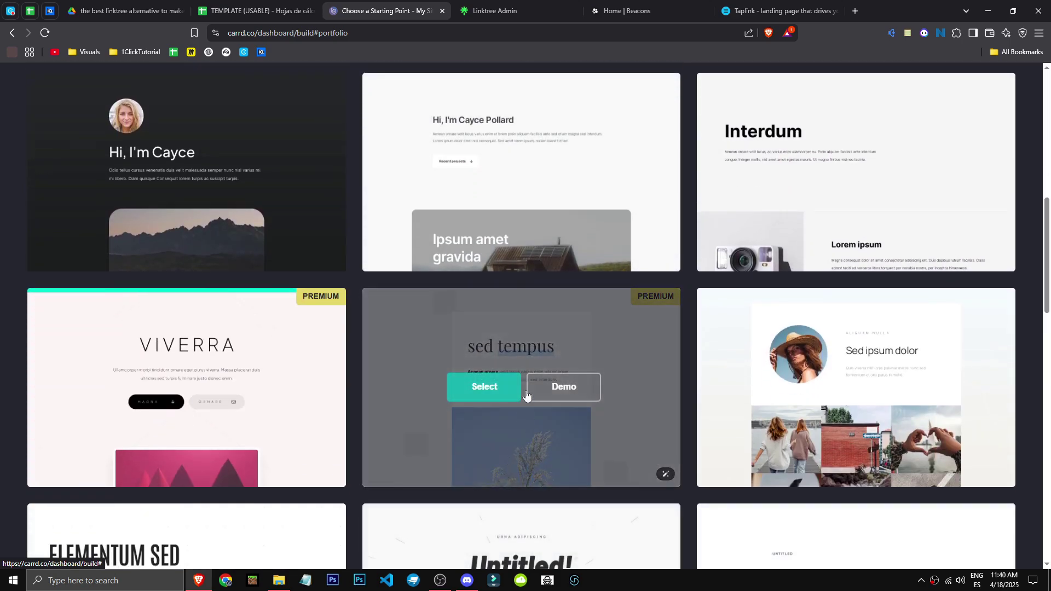
Step: Switch to Linktree and review the home page's setup checklist and its recommended additions
{"action": "left_click", "coordinate": [515, 10]}
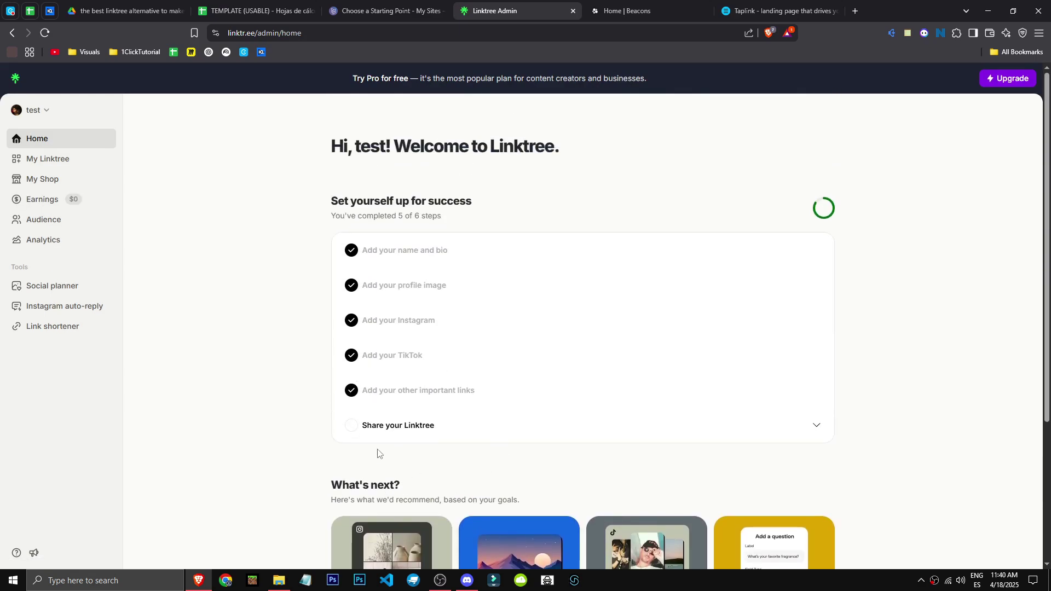
{"action": "scroll", "coordinate": [452, 398], "scroll_direction": "down", "scroll_amount": 1}
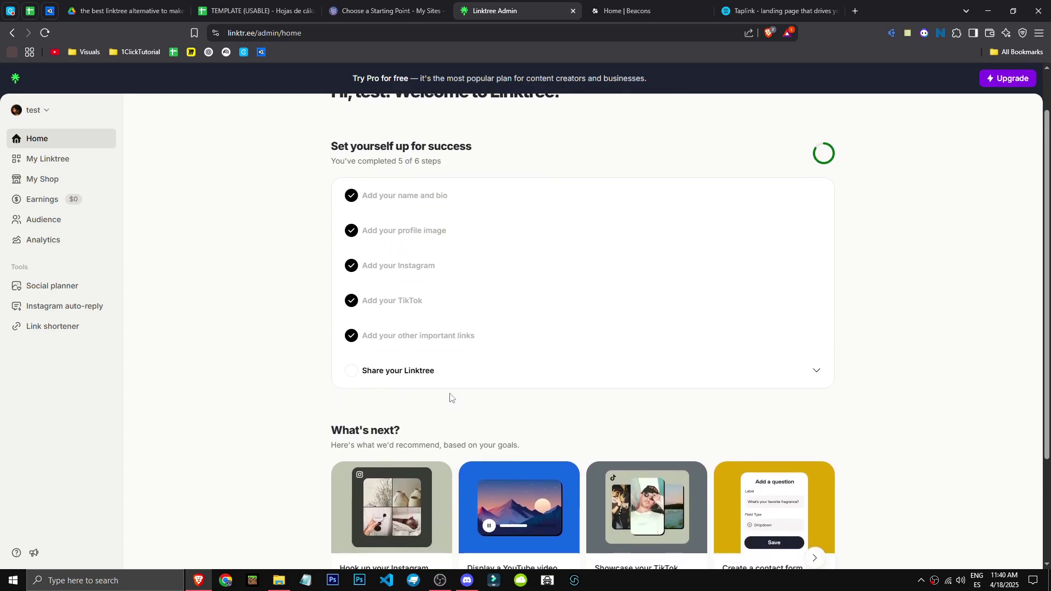
{"action": "scroll", "coordinate": [445, 391], "scroll_direction": "down", "scroll_amount": 3}
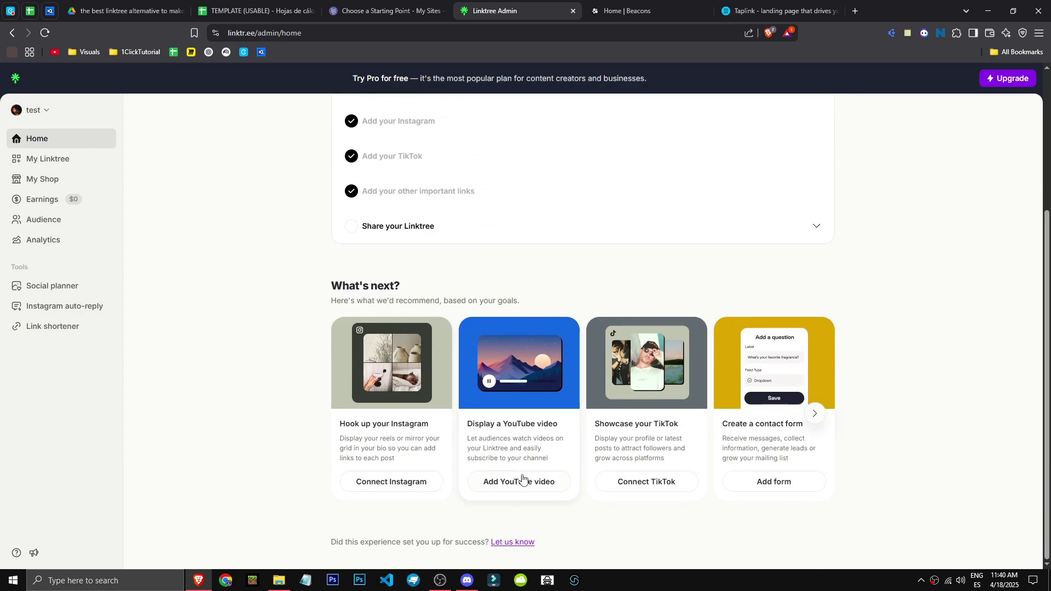
{"action": "scroll", "coordinate": [522, 479], "scroll_direction": "up", "scroll_amount": 4}
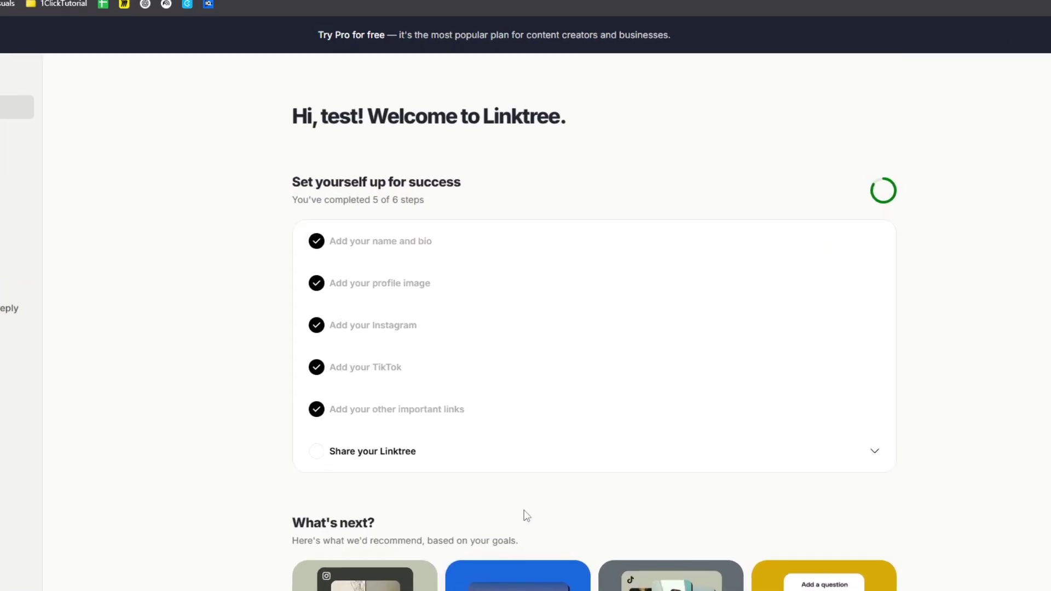
{"action": "scroll", "coordinate": [527, 517], "scroll_direction": "down", "scroll_amount": 4}
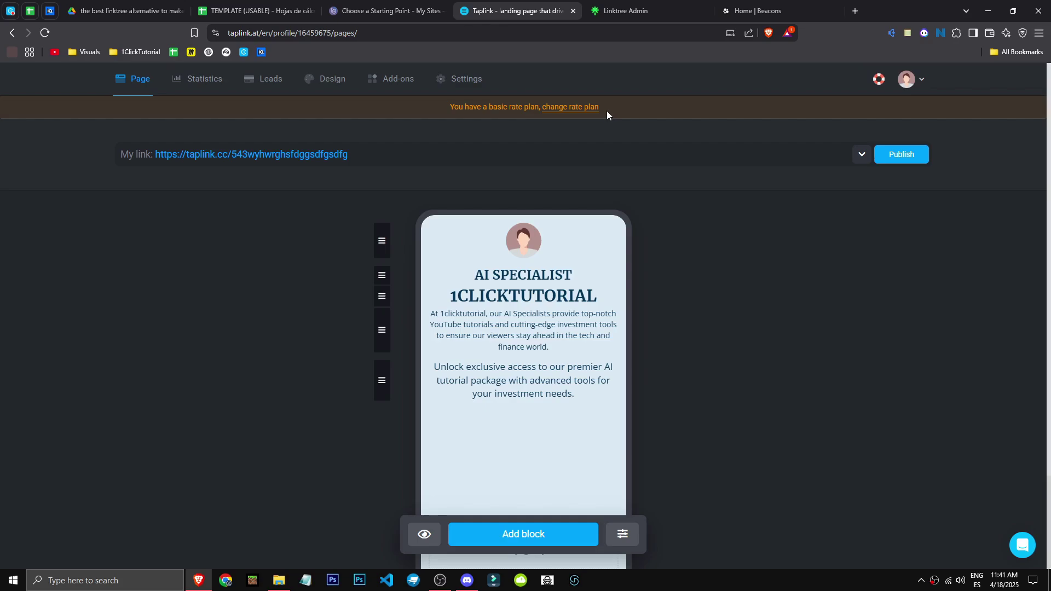
Step: Load the taplink.at homepage in the Taplink tab and look over its opening section
{"action": "scroll", "coordinate": [505, 344], "scroll_direction": "down", "scroll_amount": 2}
{"action": "scroll", "coordinate": [505, 343], "scroll_direction": "up", "scroll_amount": 2}
{"action": "left_click", "coordinate": [619, 12]}
{"action": "left_click", "coordinate": [514, 11]}
{"action": "left_click", "coordinate": [329, 33]}
{"action": "type", "text": "taplink.at"}
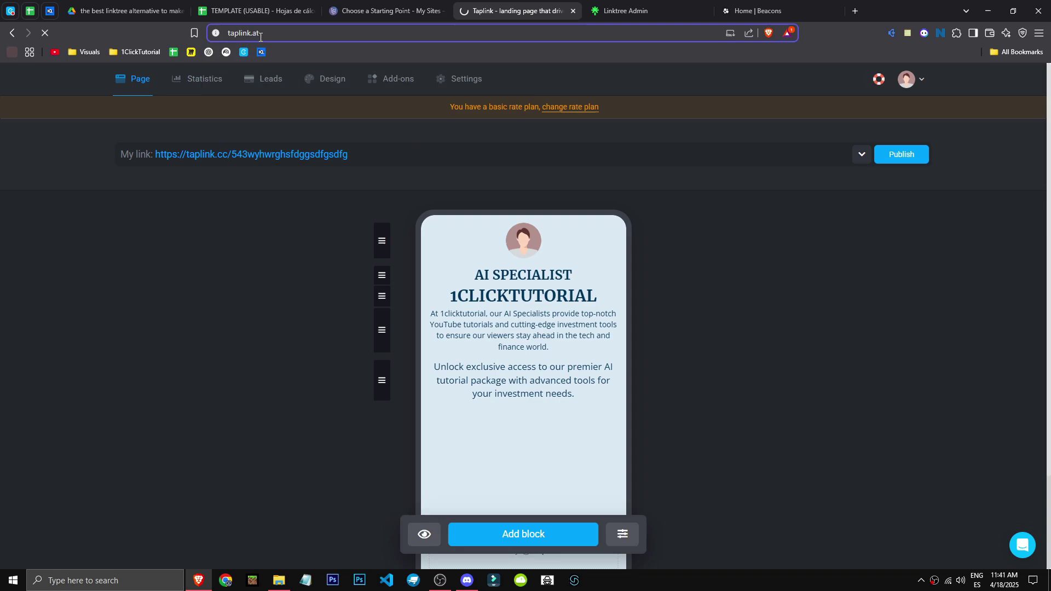
{"action": "key", "text": "Return"}
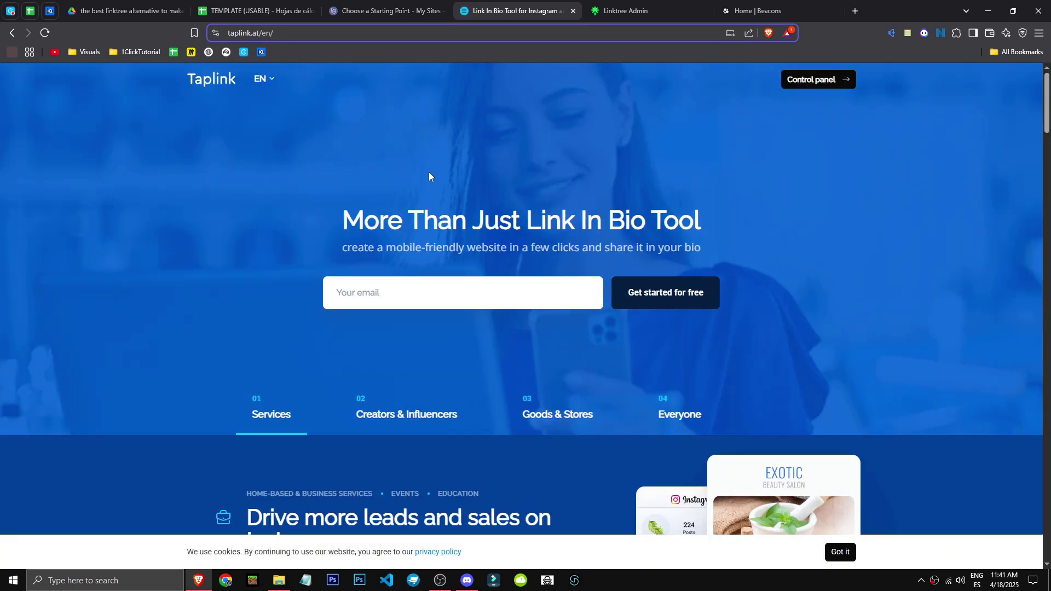
{"action": "scroll", "coordinate": [767, 209], "scroll_direction": "down", "scroll_amount": 1}
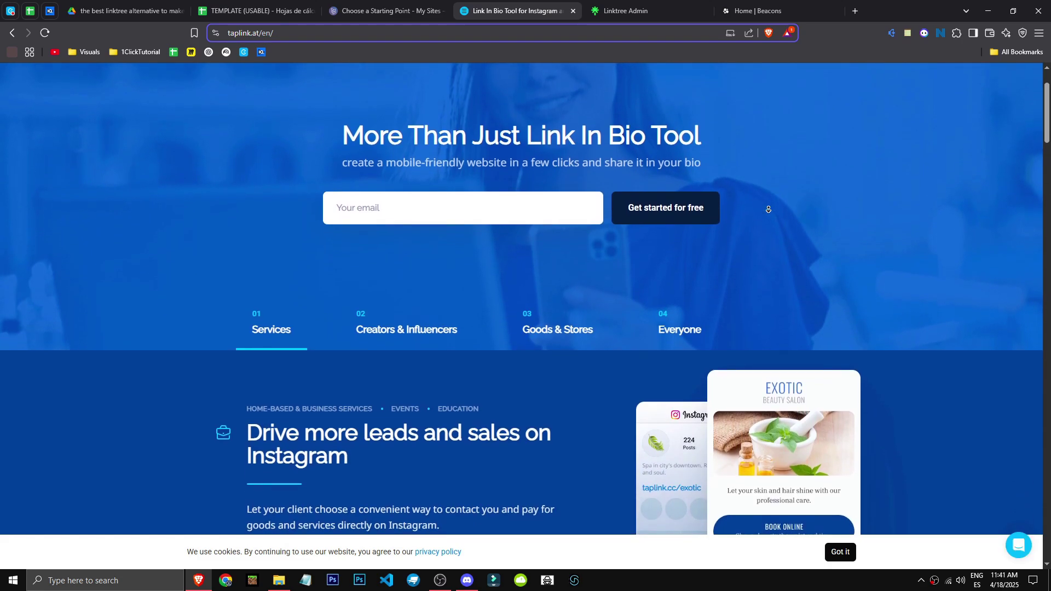
Step: Look over the Linktree home page again and return to the Taplink homepage for comparison
{"action": "left_click", "coordinate": [630, 9]}
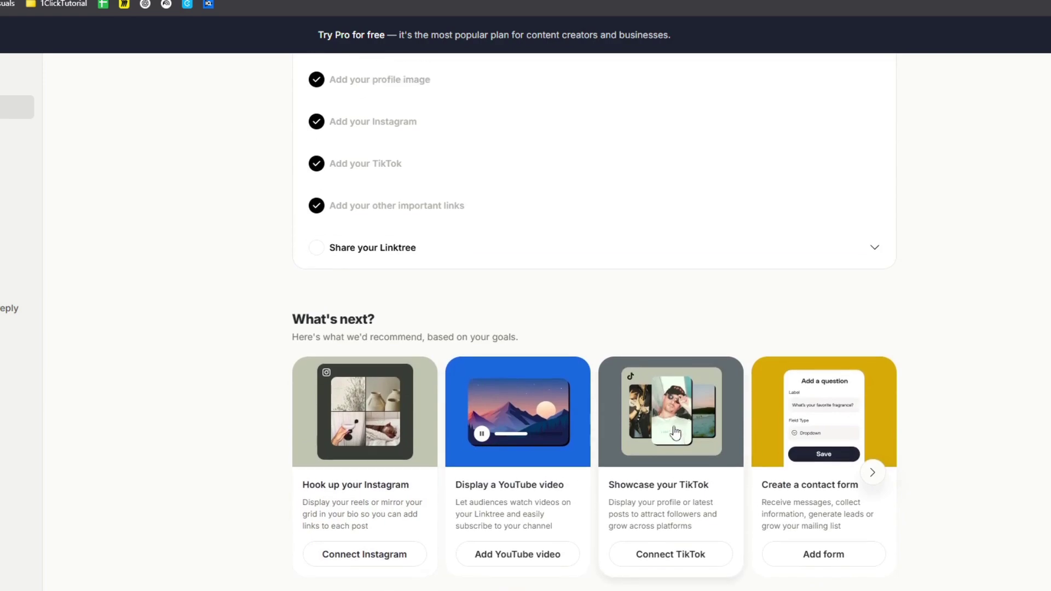
{"action": "scroll", "coordinate": [338, 461], "scroll_direction": "up", "scroll_amount": 4}
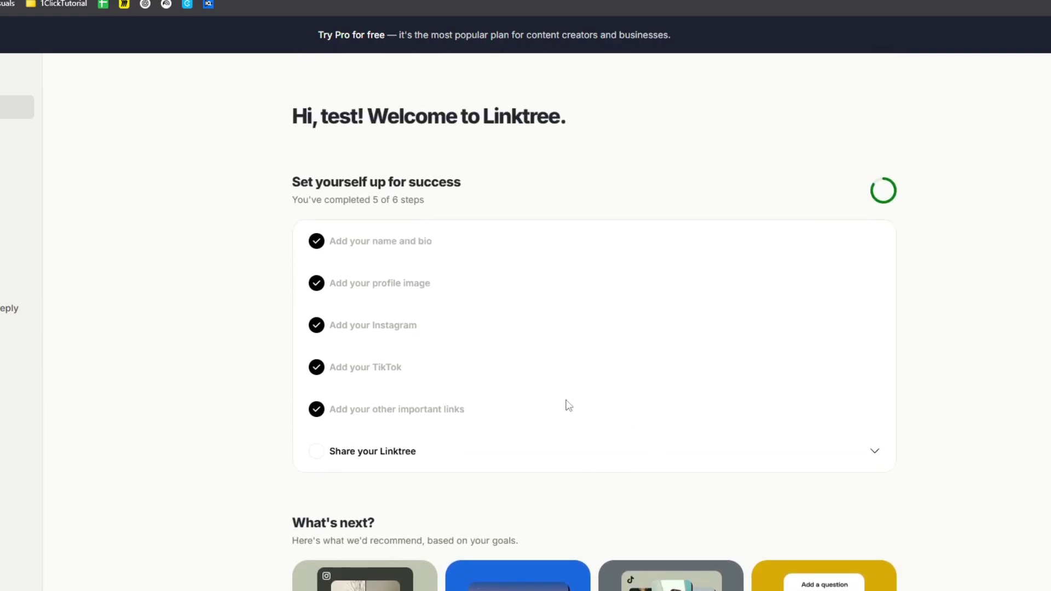
{"action": "key", "text": "ctrl+shift+Tab"}
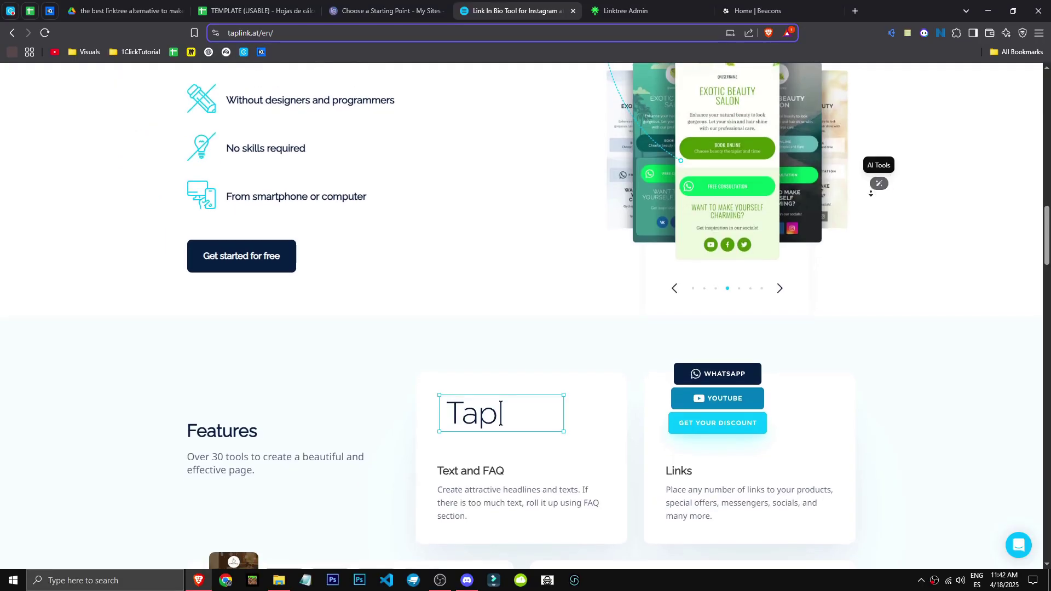
Step: Switch from Taplink to the Linktree admin home and review its setup steps and suggestions
{"action": "left_click", "coordinate": [594, 13]}
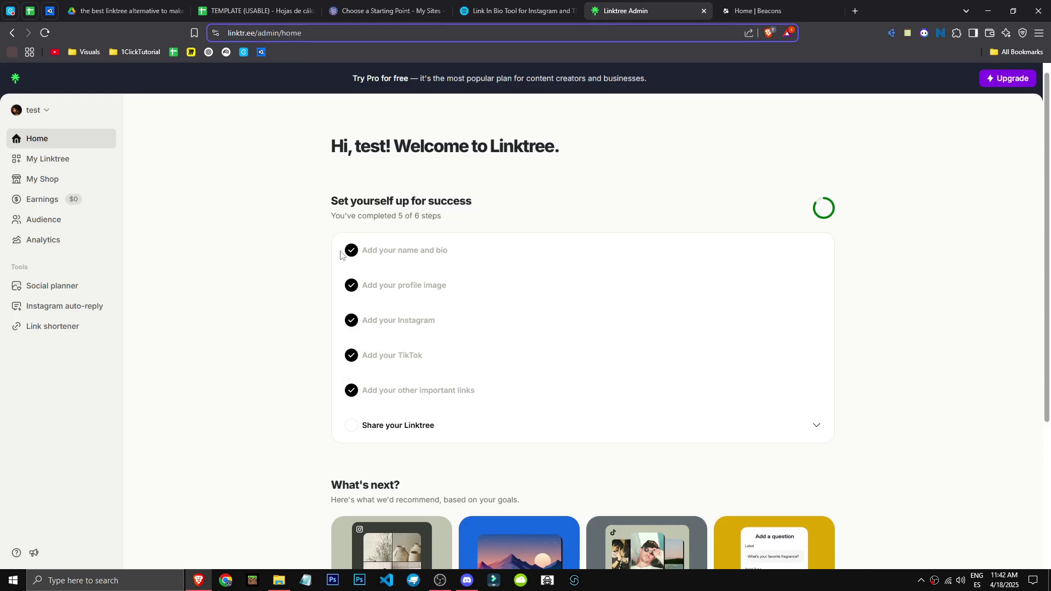
{"action": "middle_click", "coordinate": [339, 269]}
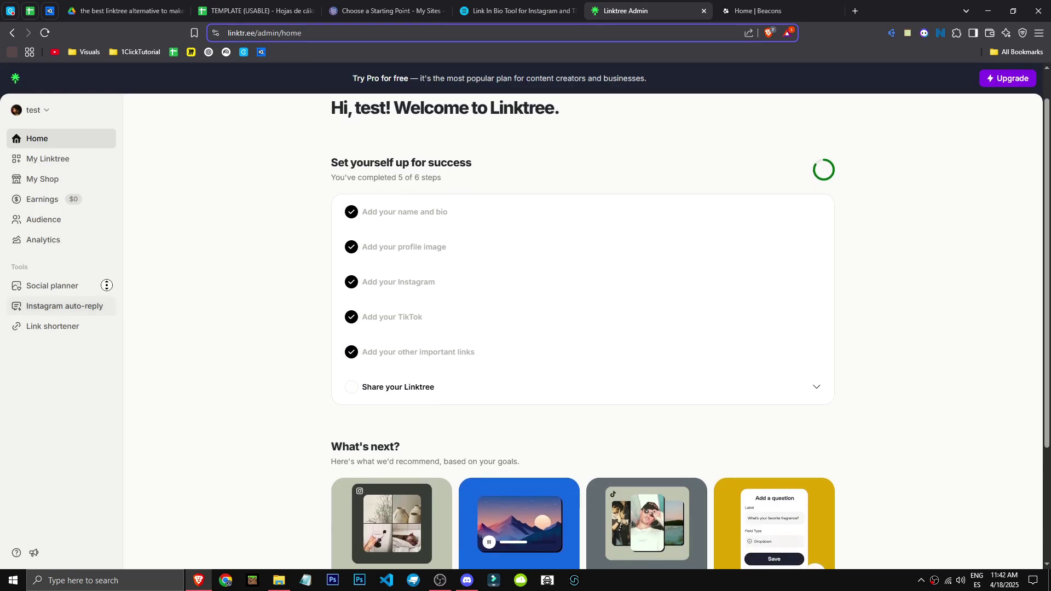
{"action": "scroll", "coordinate": [254, 315], "scroll_direction": "up", "scroll_amount": 2}
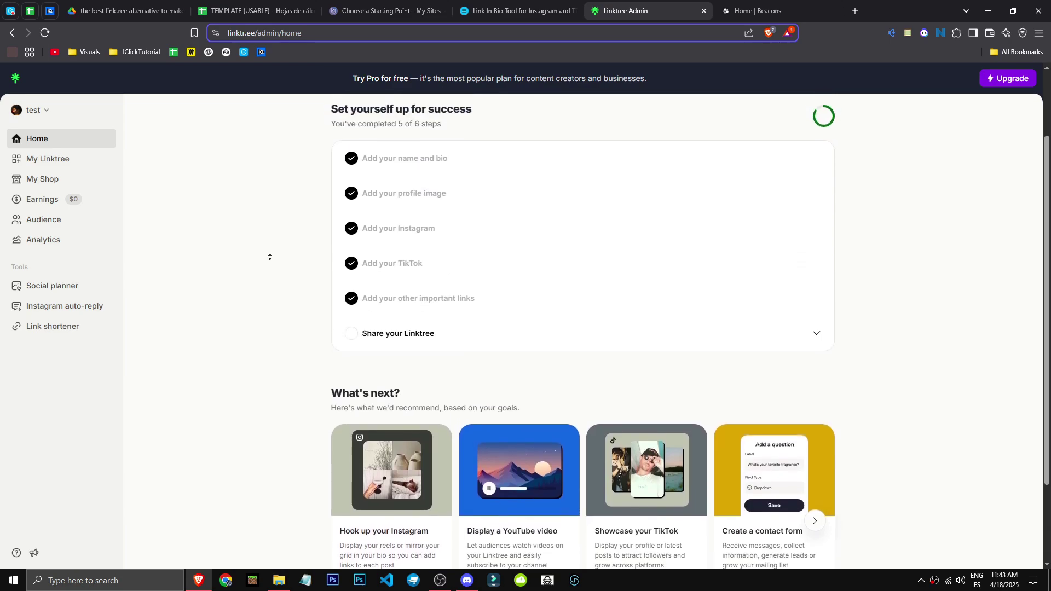
{"action": "scroll", "coordinate": [266, 261], "scroll_direction": "up", "scroll_amount": 2}
{"action": "scroll", "coordinate": [265, 258], "scroll_direction": "down", "scroll_amount": 1}
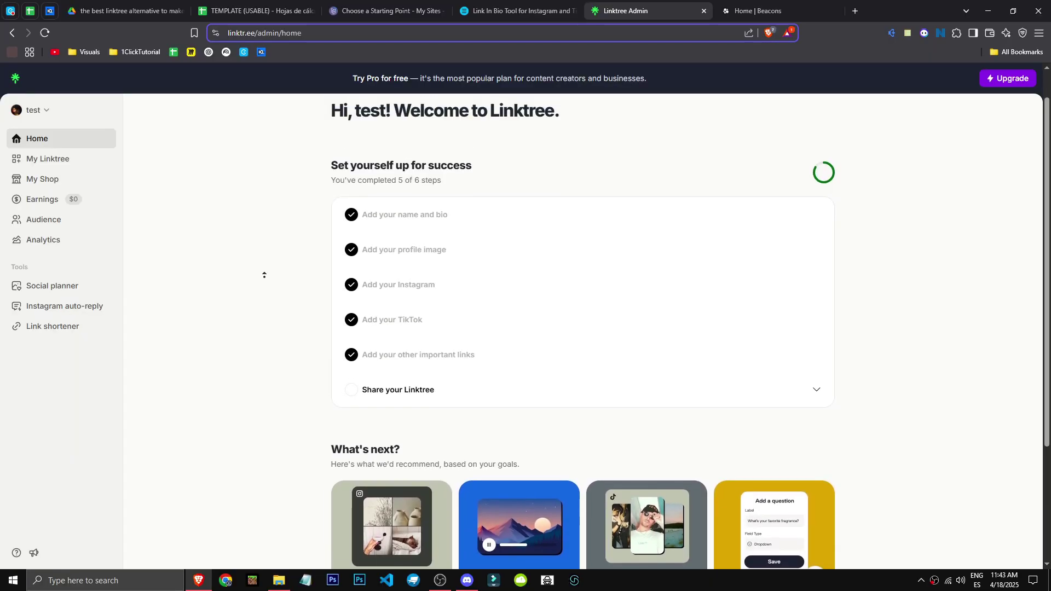
Step: Review the remaining setup steps and the What's next? recommendations on the Linktree home page, checking back with Taplink
{"action": "scroll", "coordinate": [262, 295], "scroll_direction": "down", "scroll_amount": 2}
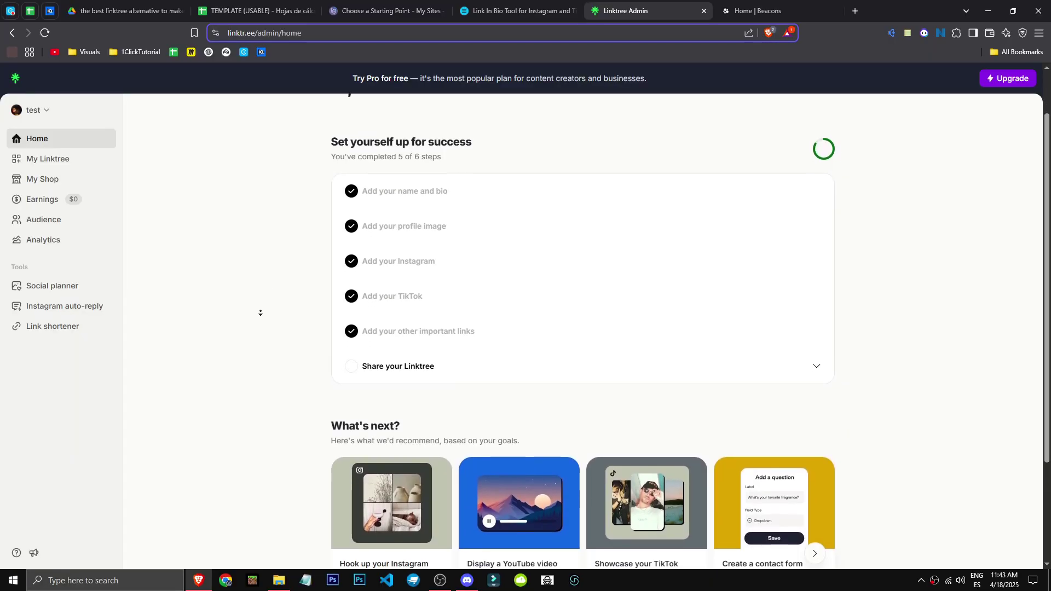
{"action": "scroll", "coordinate": [270, 284], "scroll_direction": "up", "scroll_amount": 1}
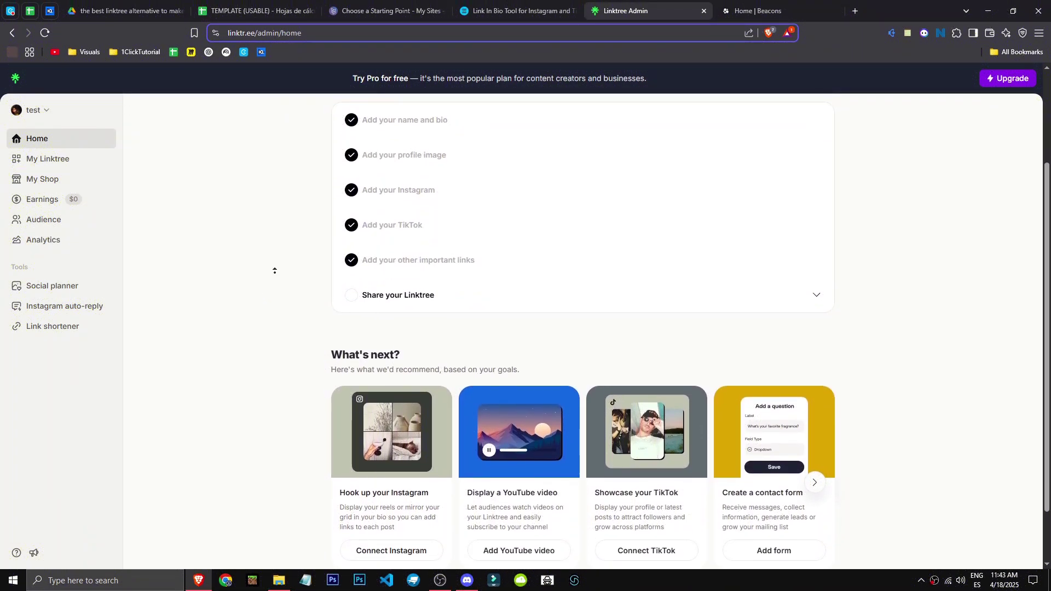
{"action": "left_click", "coordinate": [512, 10]}
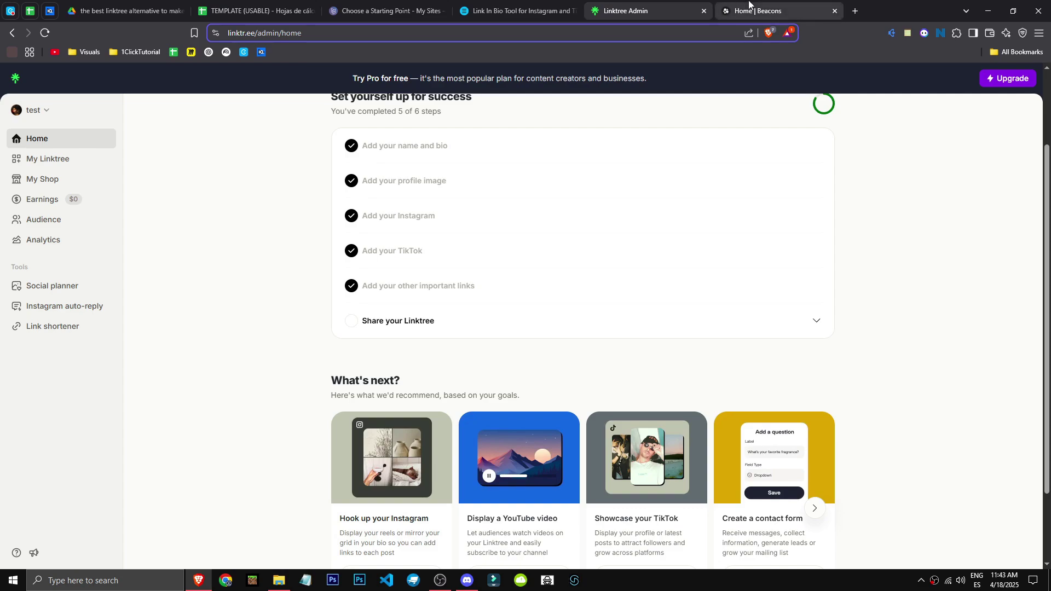
Step: Switch to Beacons and examine its home dashboard from the start guide through earnings and suggestions to the tracking list
{"action": "left_click", "coordinate": [749, 9]}
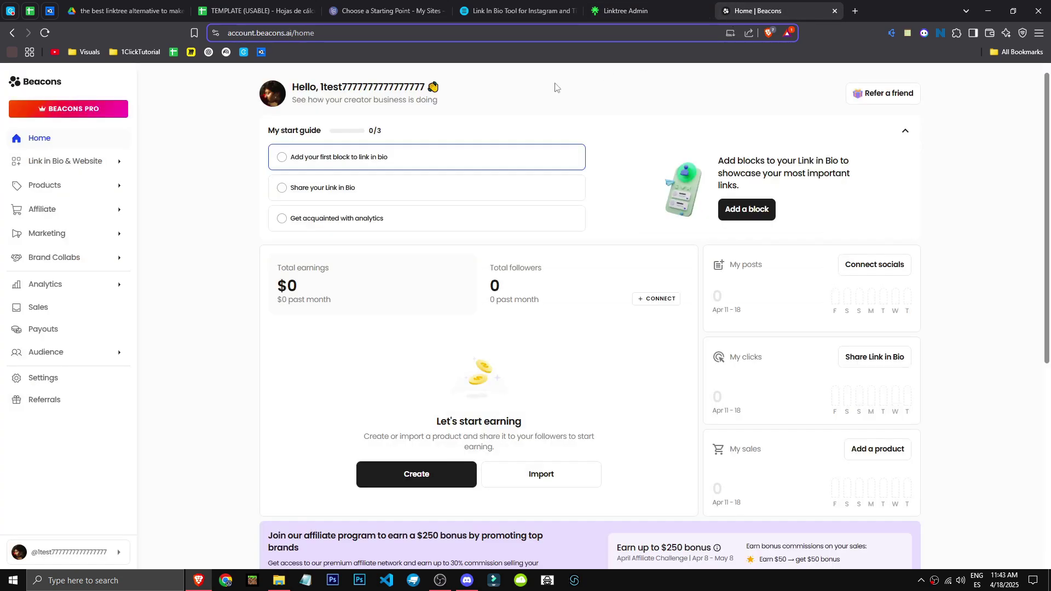
{"action": "scroll", "coordinate": [178, 121], "scroll_direction": "down", "scroll_amount": 1}
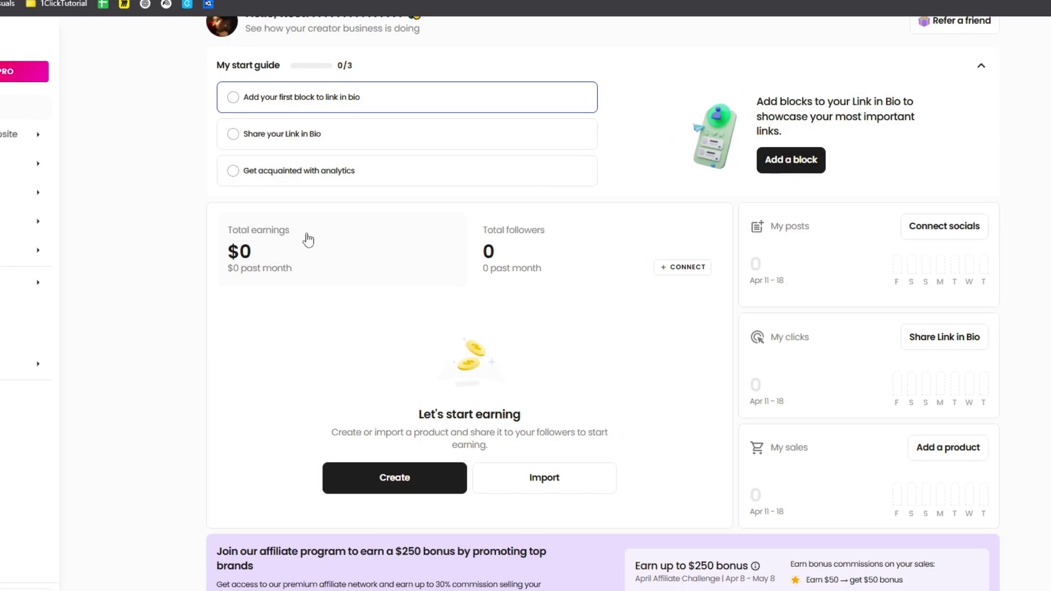
{"action": "scroll", "coordinate": [187, 273], "scroll_direction": "down", "scroll_amount": 1}
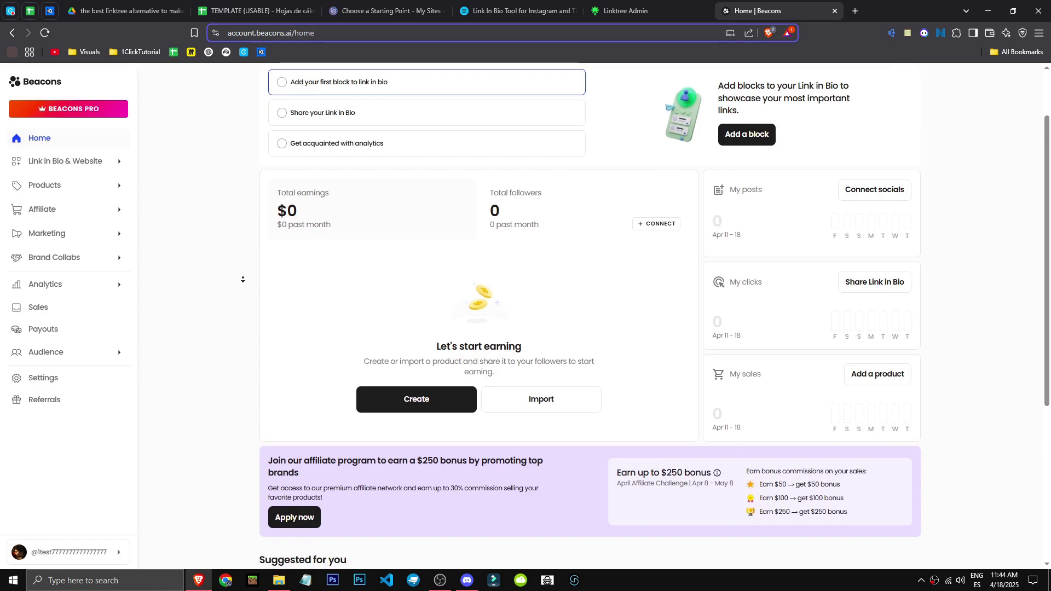
{"action": "scroll", "coordinate": [243, 279], "scroll_direction": "down", "scroll_amount": 2}
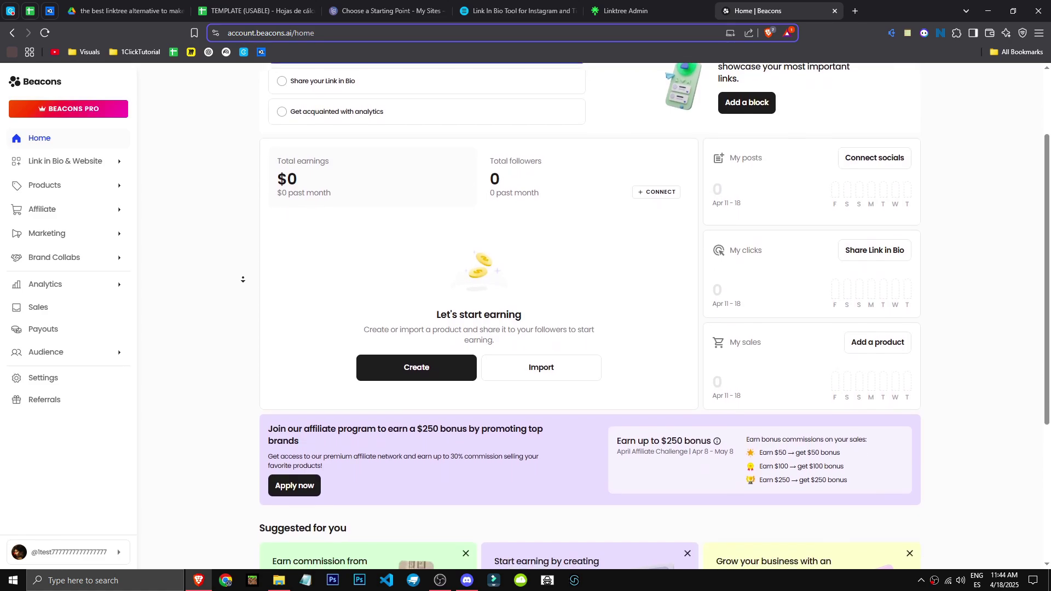
{"action": "scroll", "coordinate": [243, 280], "scroll_direction": "down", "scroll_amount": 2}
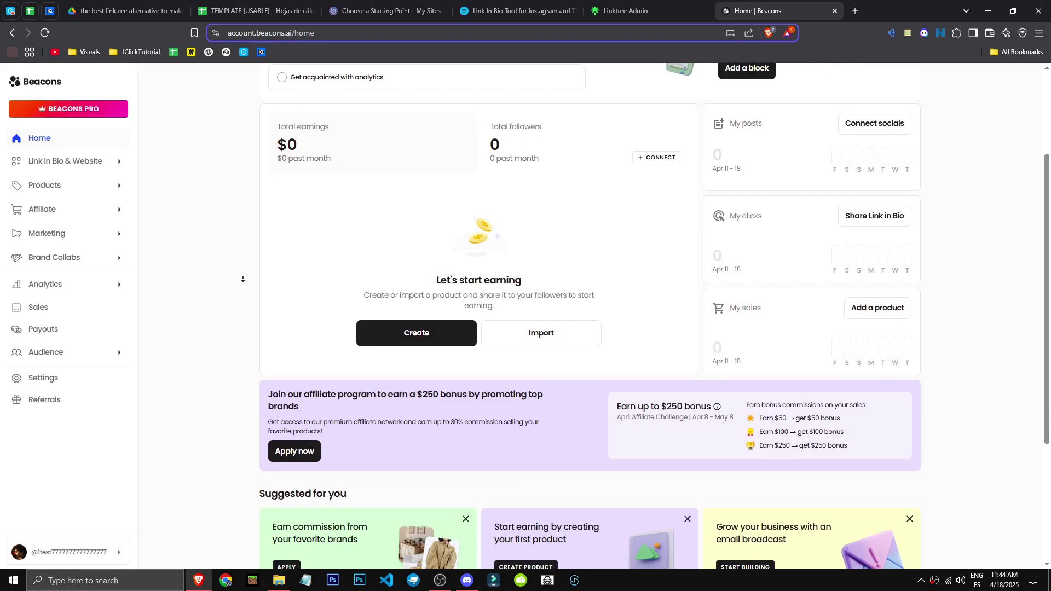
{"action": "scroll", "coordinate": [243, 279], "scroll_direction": "down", "scroll_amount": 2}
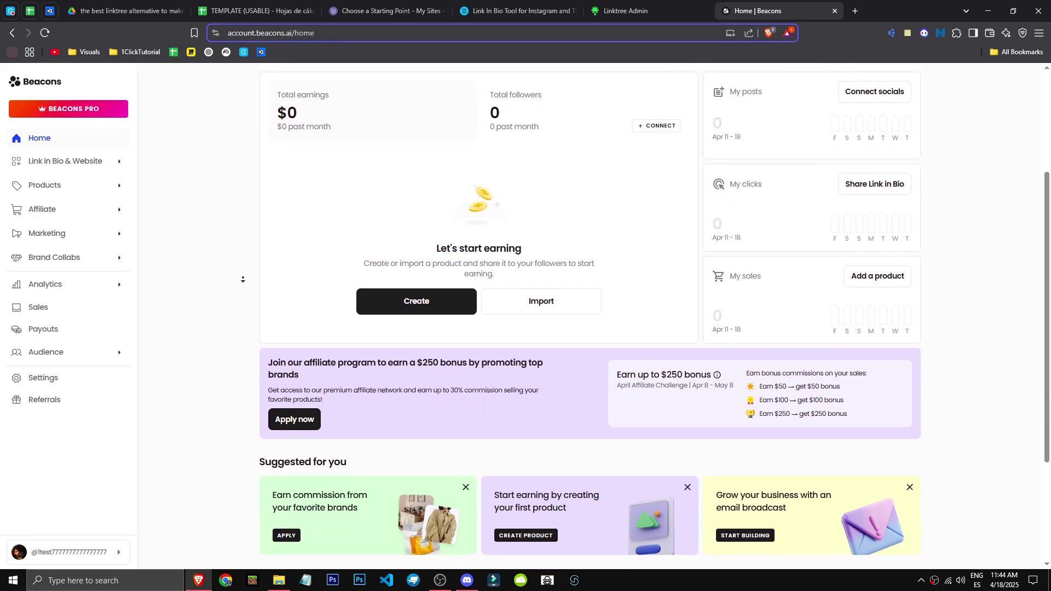
{"action": "scroll", "coordinate": [243, 279], "scroll_direction": "down", "scroll_amount": 2}
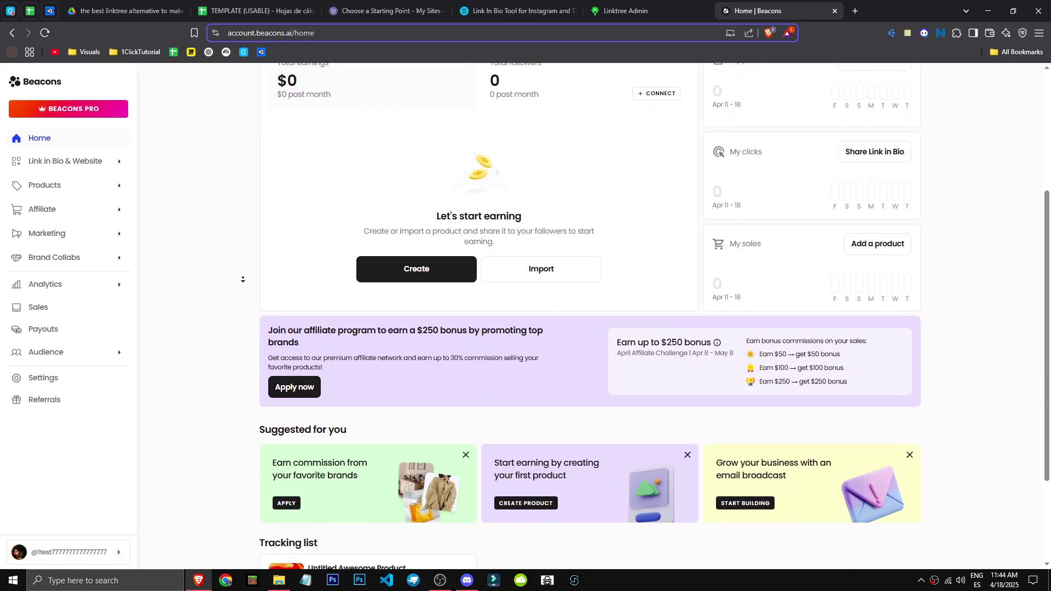
{"action": "scroll", "coordinate": [243, 279], "scroll_direction": "down", "scroll_amount": 3}
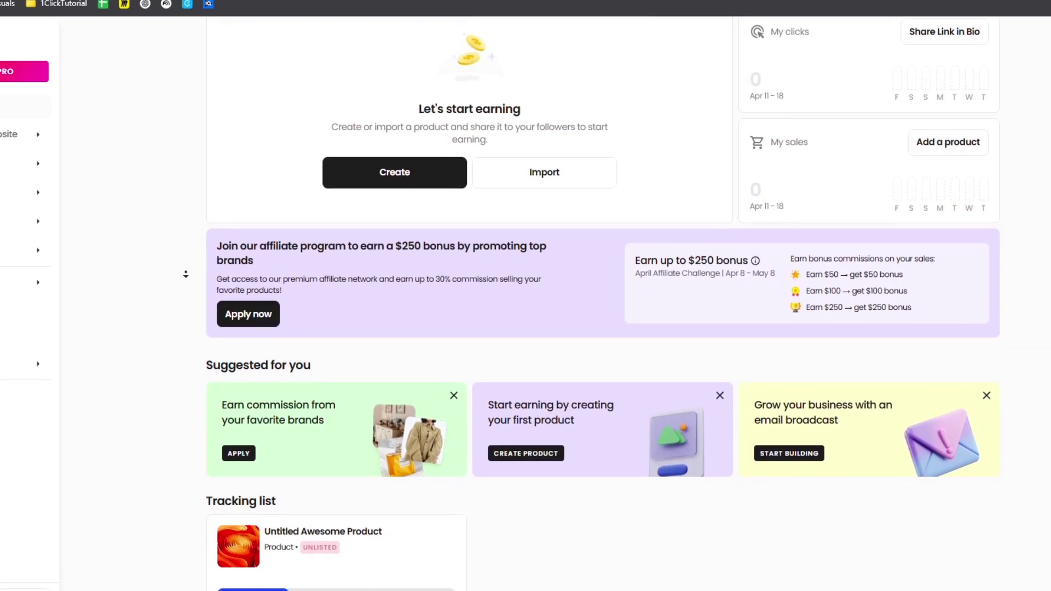
{"action": "scroll", "coordinate": [186, 274], "scroll_direction": "down", "scroll_amount": 2}
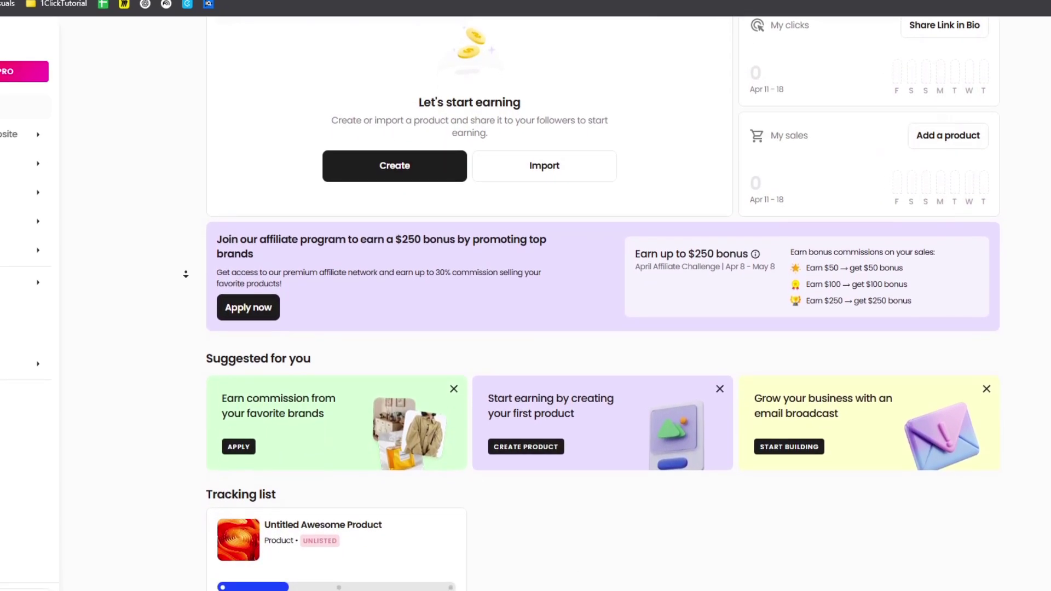
{"action": "scroll", "coordinate": [186, 274], "scroll_direction": "down", "scroll_amount": 2}
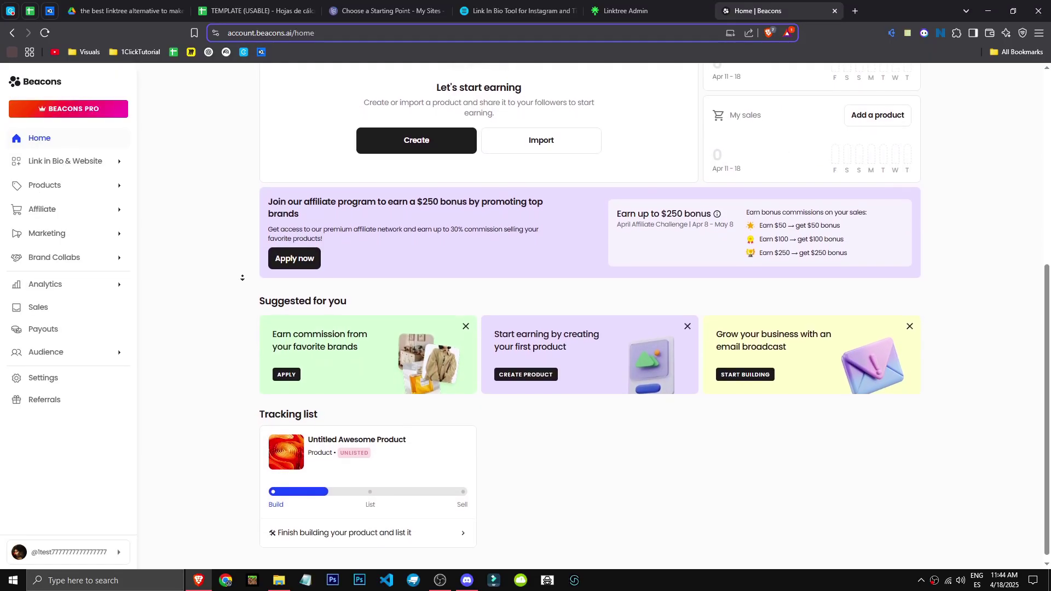
{"action": "scroll", "coordinate": [243, 277], "scroll_direction": "down", "scroll_amount": 1}
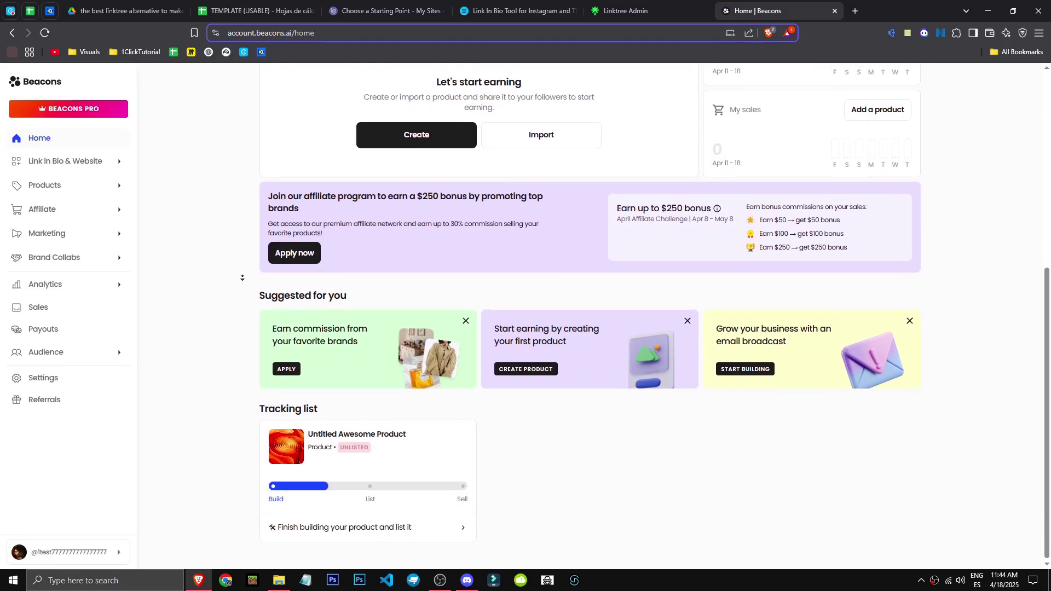
Step: View the Beacons My Products store page and the My Affiliate Products page with its FAQs
{"action": "left_click", "coordinate": [110, 186]}
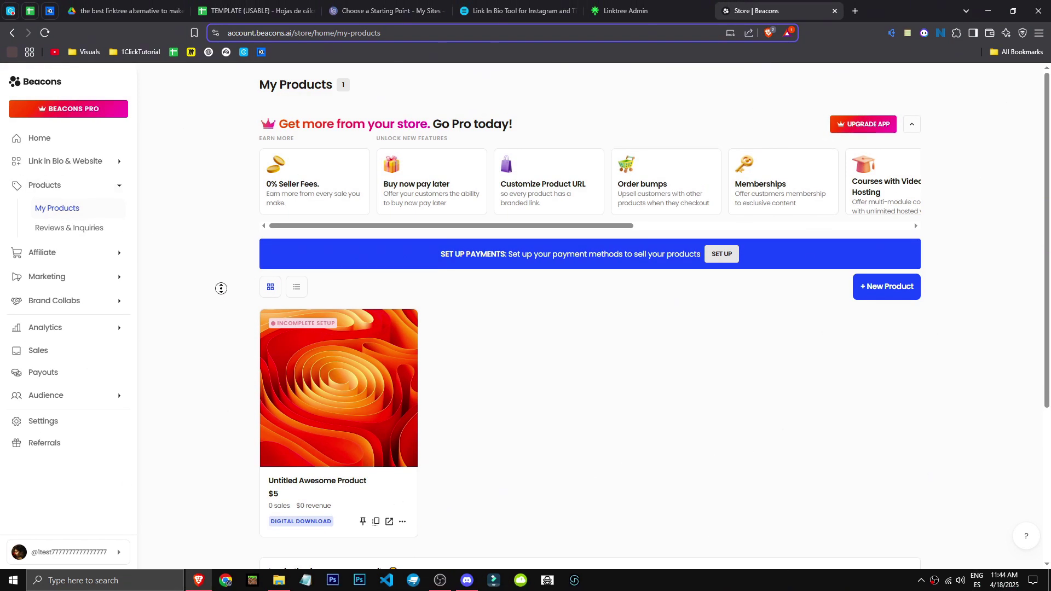
{"action": "scroll", "coordinate": [221, 286], "scroll_direction": "down", "scroll_amount": 1}
{"action": "left_click", "coordinate": [71, 254]}
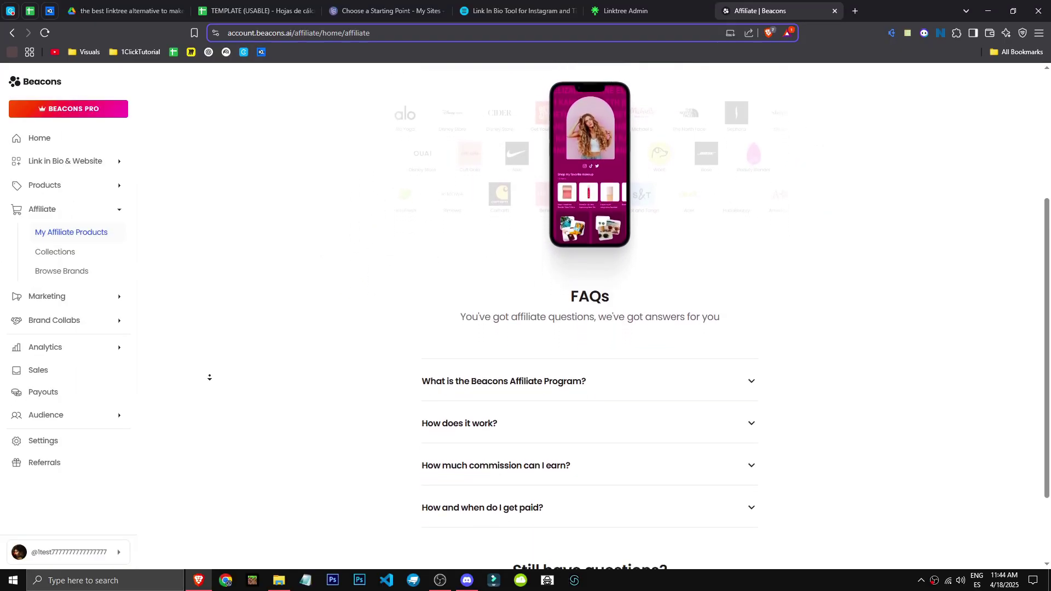
{"action": "middle_click", "coordinate": [156, 222]}
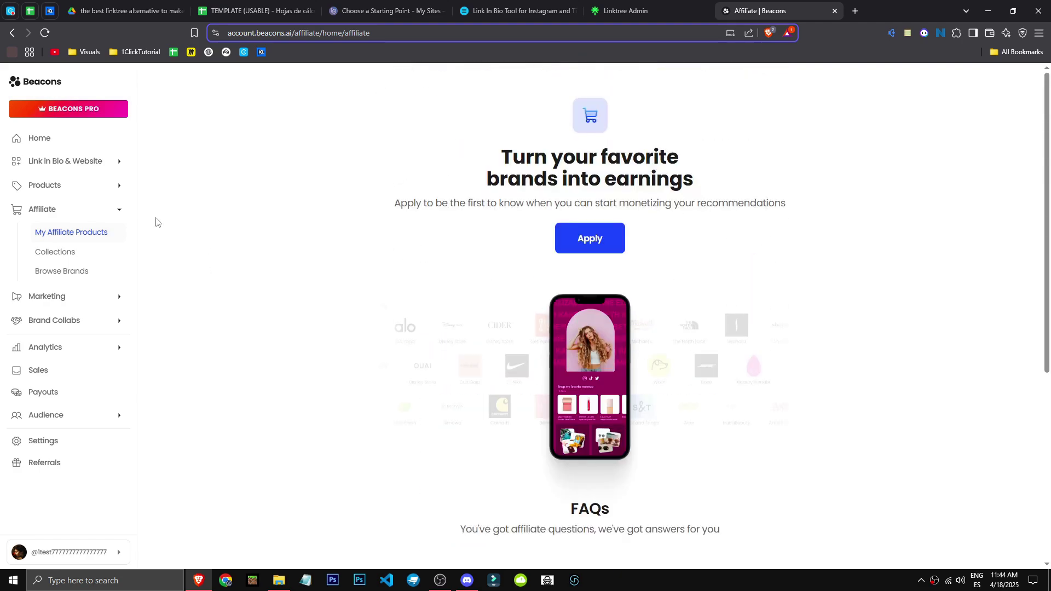
Step: Open the Beacons Link in Bio editor and look through the page preview down to its last block
{"action": "left_click", "coordinate": [55, 138]}
{"action": "left_click", "coordinate": [60, 162]}
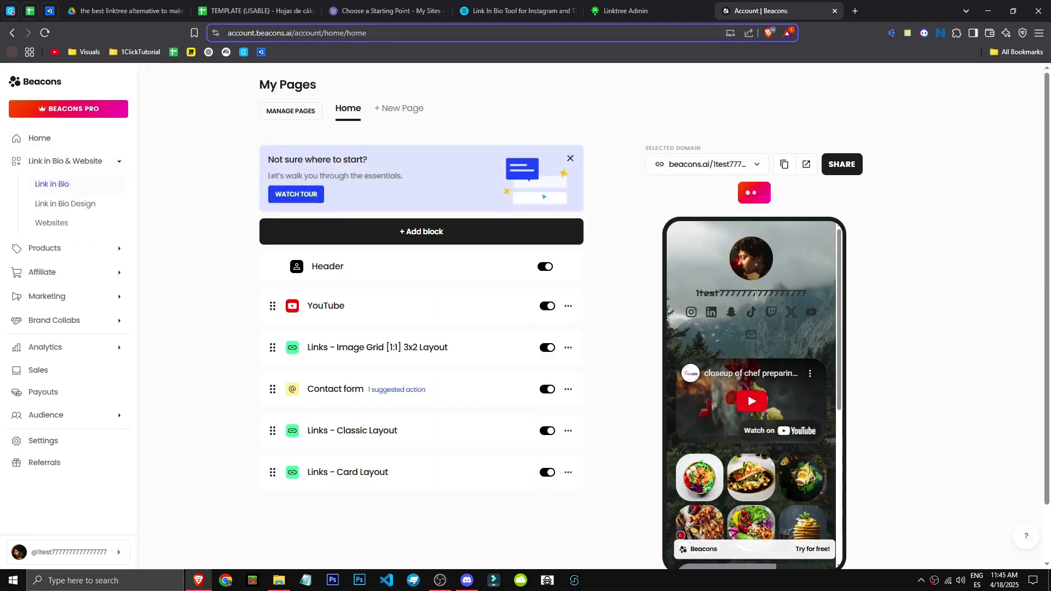
{"action": "scroll", "coordinate": [755, 295], "scroll_direction": "down", "scroll_amount": 2}
{"action": "scroll", "coordinate": [814, 258], "scroll_direction": "up", "scroll_amount": 3}
{"action": "scroll", "coordinate": [808, 278], "scroll_direction": "down", "scroll_amount": 1}
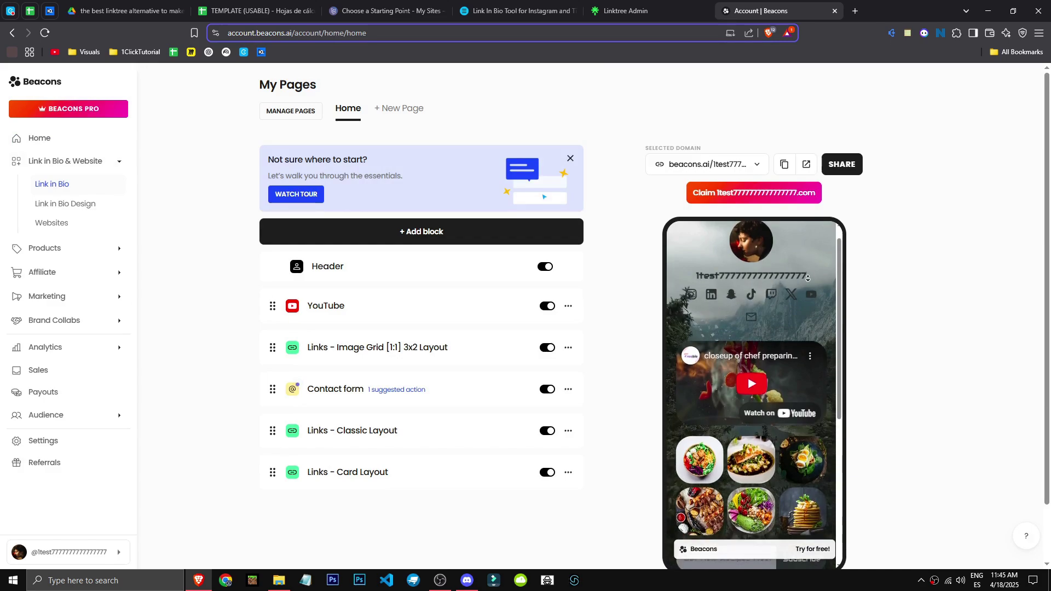
{"action": "scroll", "coordinate": [807, 278], "scroll_direction": "down", "scroll_amount": 1}
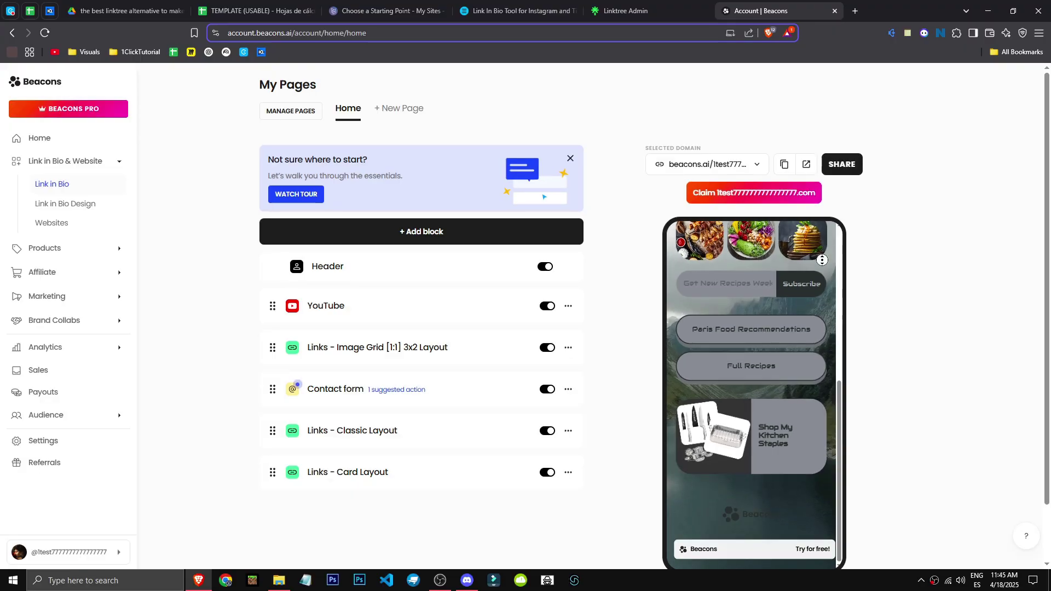
Step: Open the live Beacons page, dismiss its email sign-up popup and look over the header and content
{"action": "left_click", "coordinate": [802, 167]}
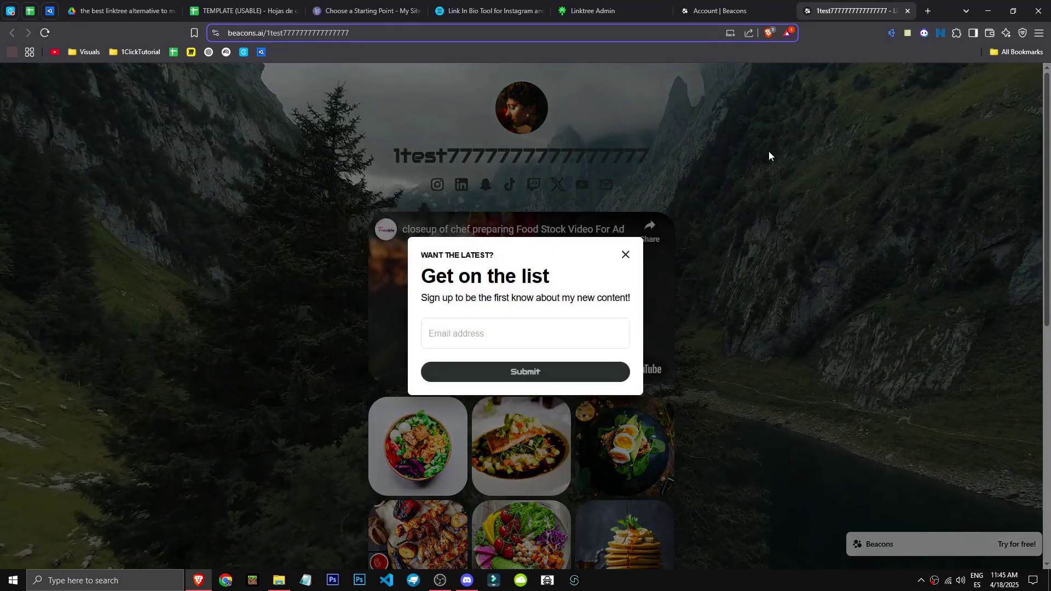
{"action": "left_click", "coordinate": [625, 254]}
{"action": "middle_click", "coordinate": [754, 210]}
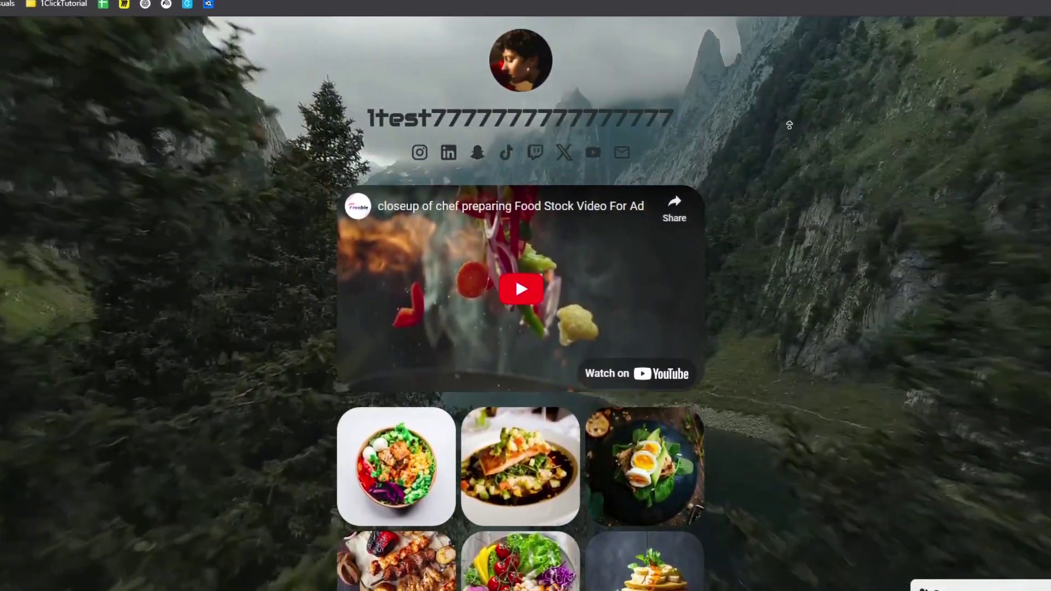
{"action": "left_click", "coordinate": [789, 124]}
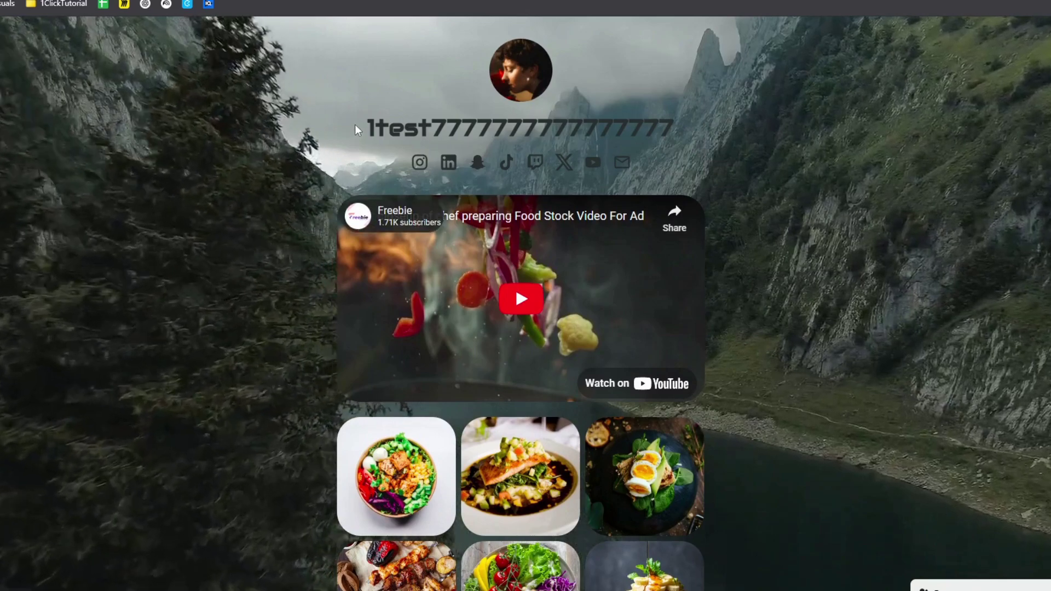
{"action": "left_click_drag", "start_coordinate": [357, 130], "coordinate": [507, 129]}
{"action": "left_click", "coordinate": [398, 121]}
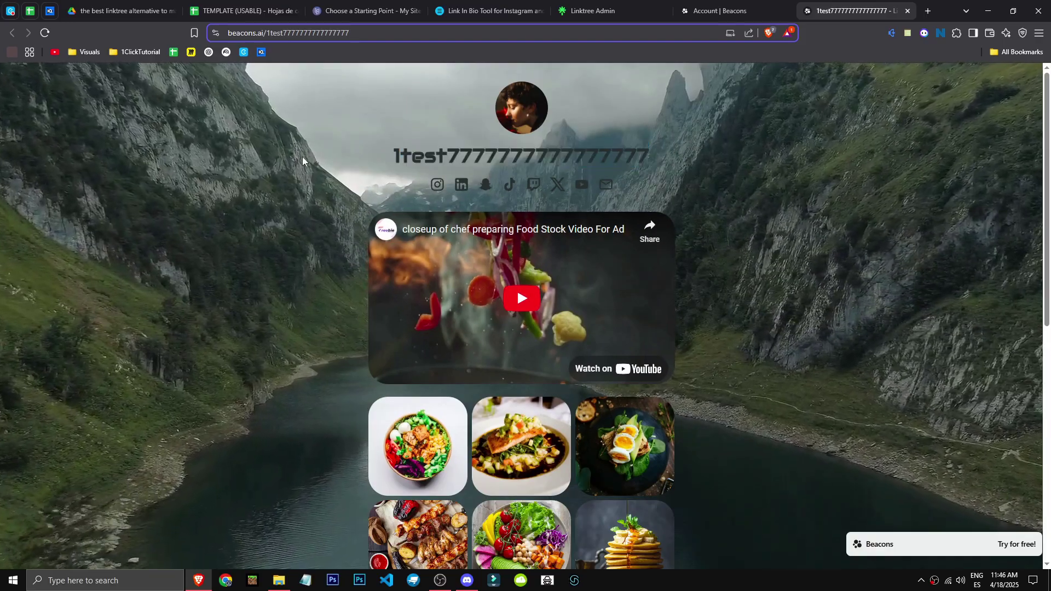
Step: View the Brand Collabs overview in the Beacons dashboard and return to the live Beacons page to look through it
{"action": "left_click", "coordinate": [762, 5]}
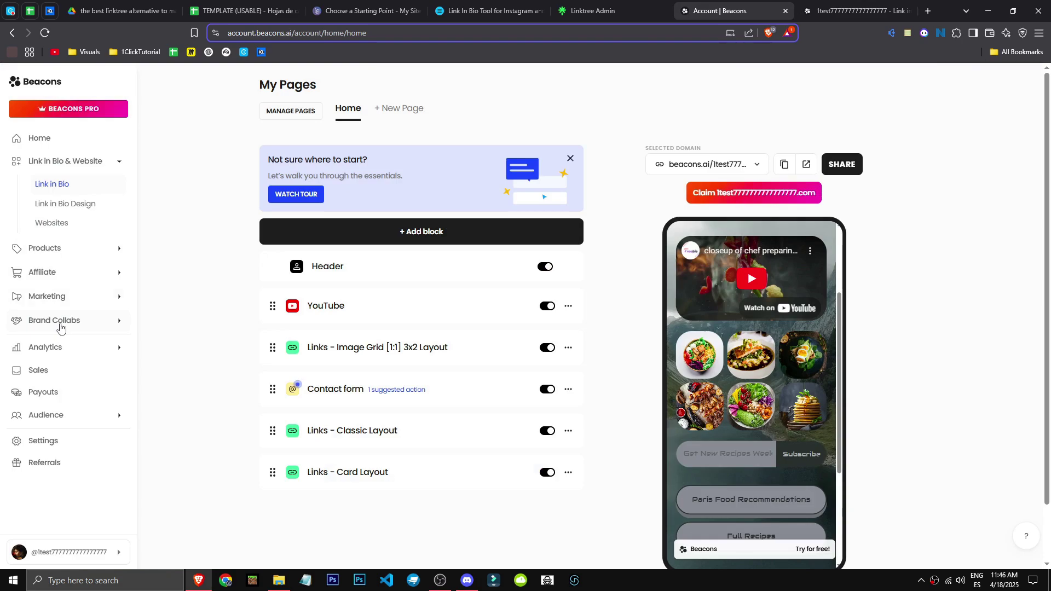
{"action": "left_click", "coordinate": [60, 321]}
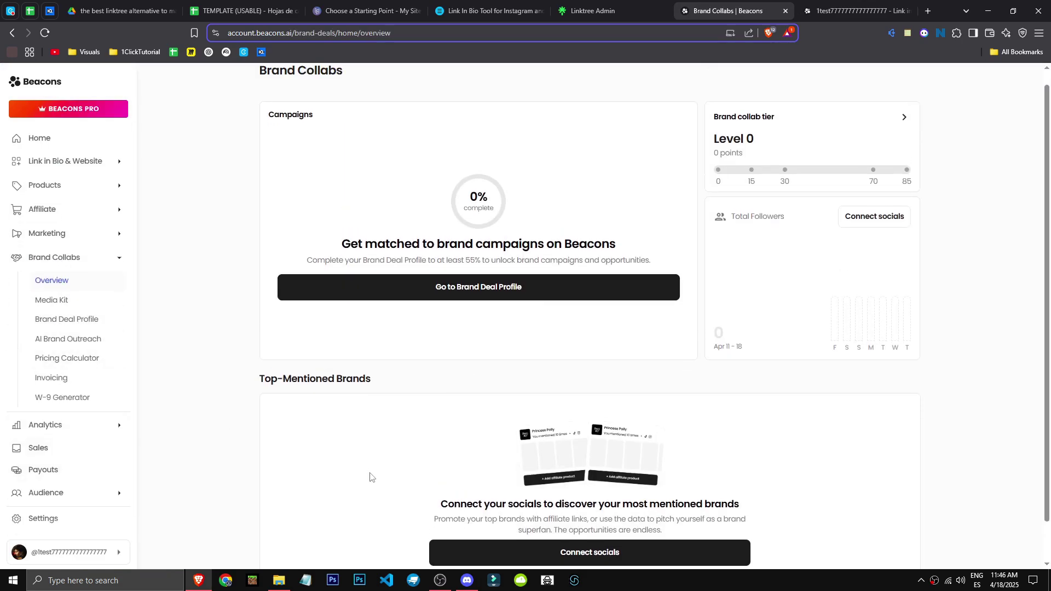
{"action": "left_click", "coordinate": [862, 10]}
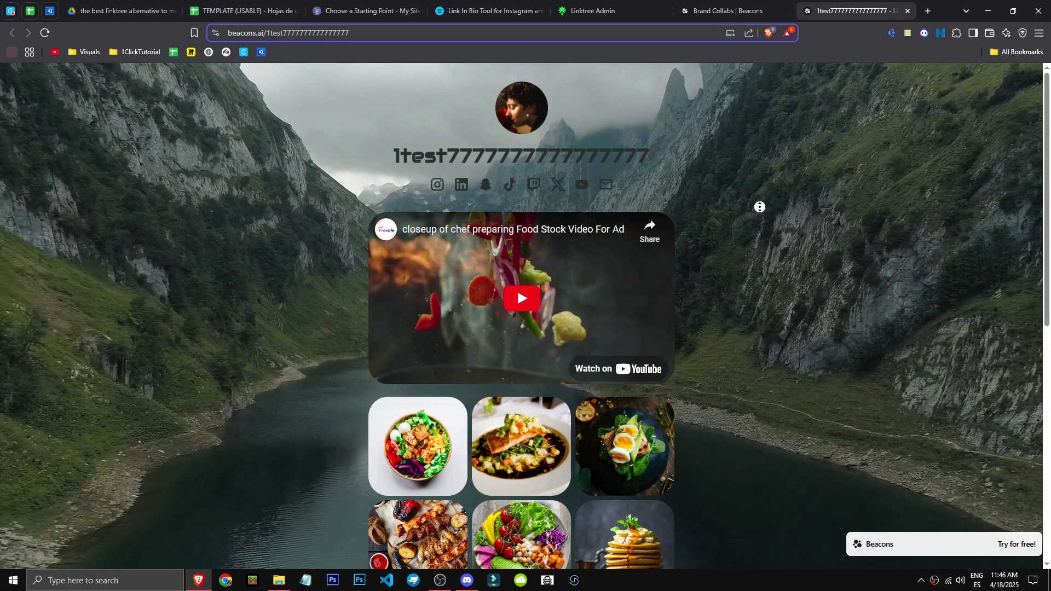
{"action": "middle_click", "coordinate": [757, 208]}
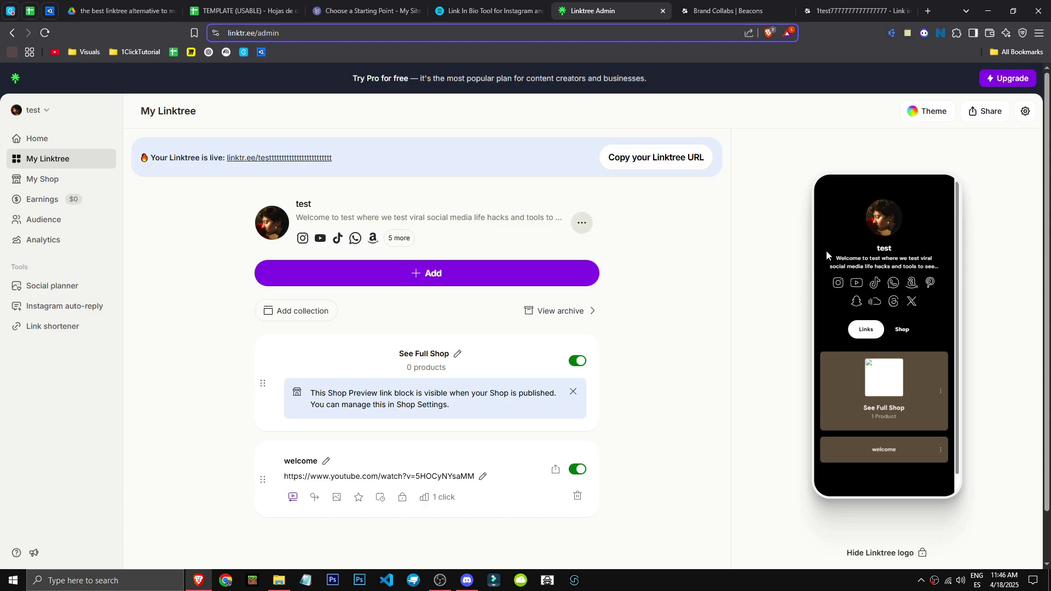
Step: Switch from the Linktree editor to the live Beacons page and review it from the lower link blocks up to the header
{"action": "left_click", "coordinate": [854, 11]}
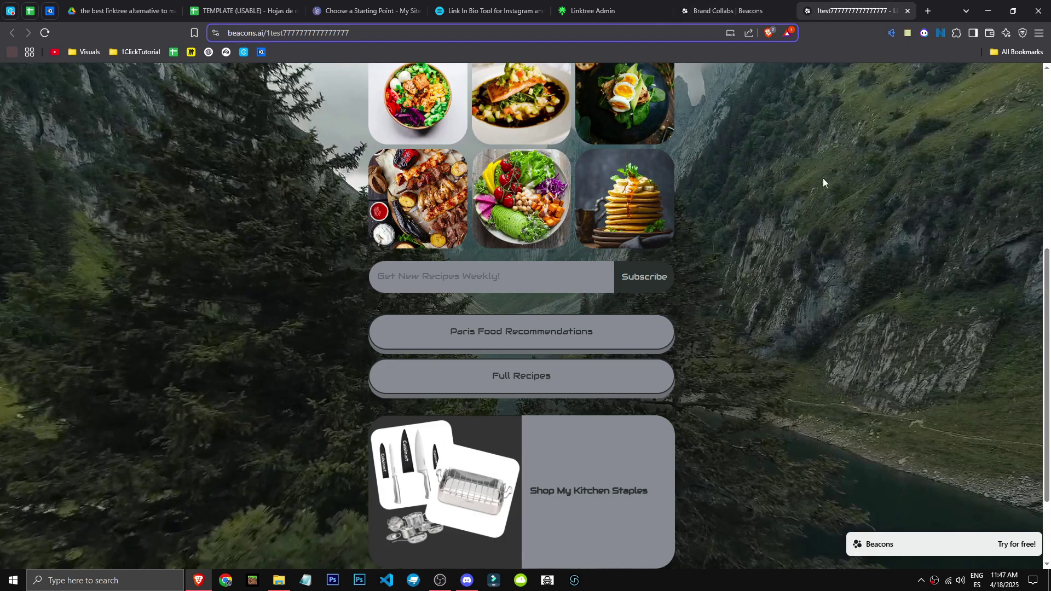
{"action": "scroll", "coordinate": [800, 351], "scroll_direction": "up", "scroll_amount": 1}
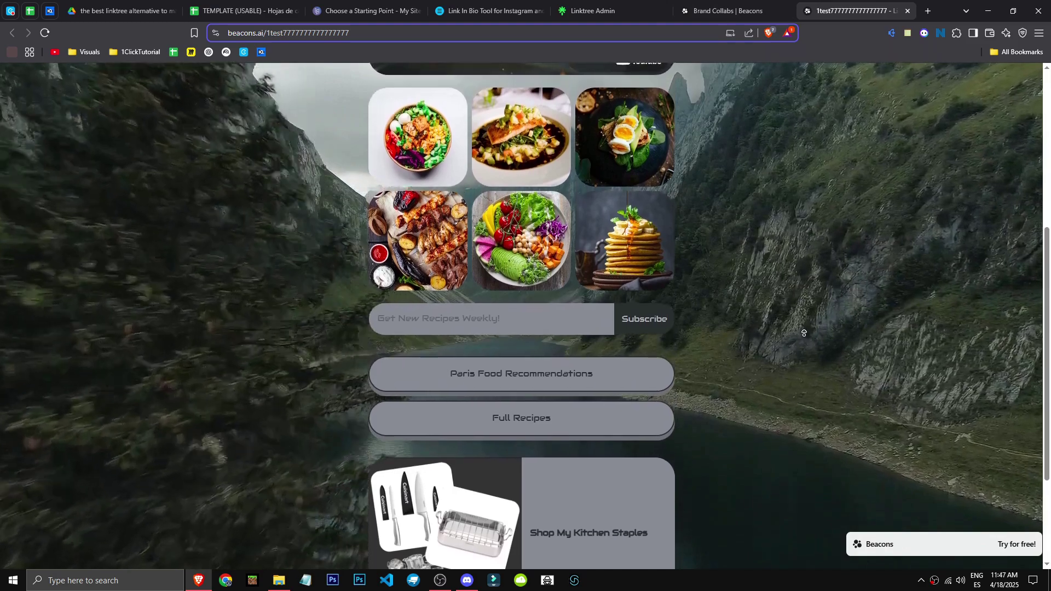
{"action": "scroll", "coordinate": [803, 334], "scroll_direction": "up", "scroll_amount": 1}
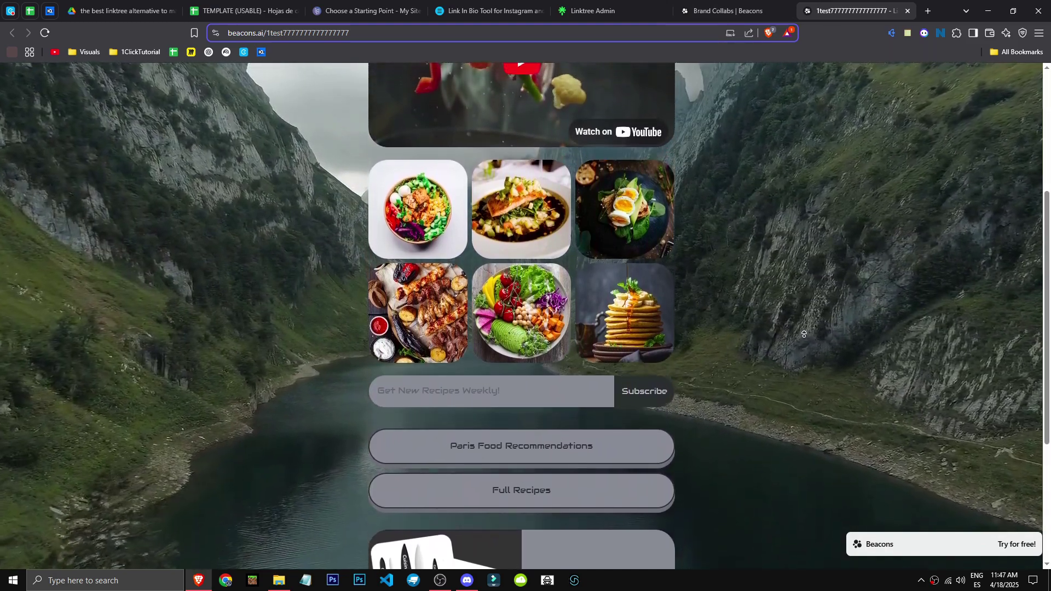
{"action": "scroll", "coordinate": [803, 334], "scroll_direction": "up", "scroll_amount": 1}
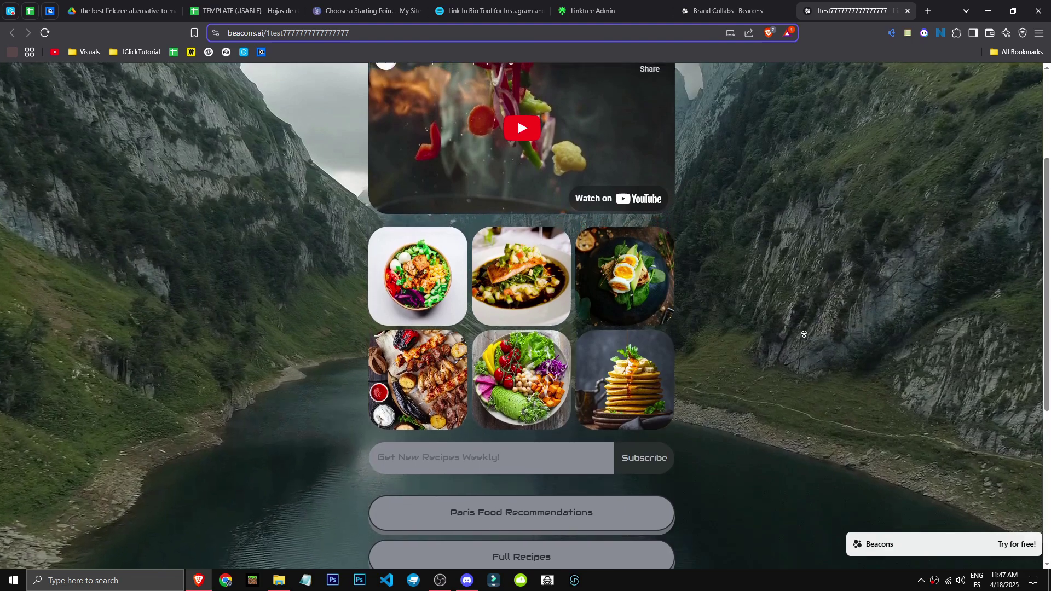
{"action": "scroll", "coordinate": [804, 333], "scroll_direction": "up", "scroll_amount": 1}
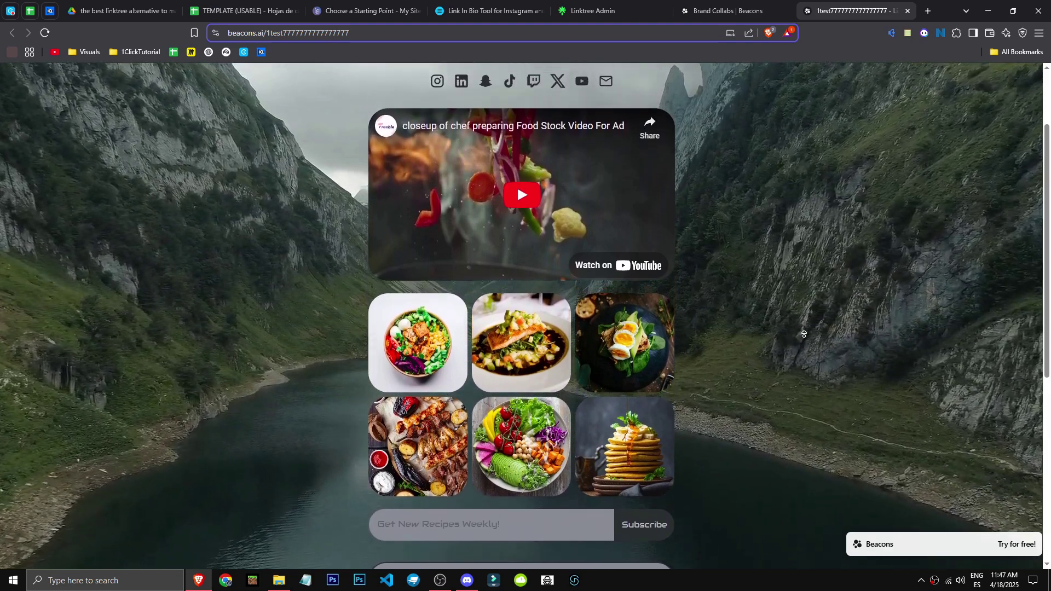
{"action": "scroll", "coordinate": [803, 334], "scroll_direction": "up", "scroll_amount": 1}
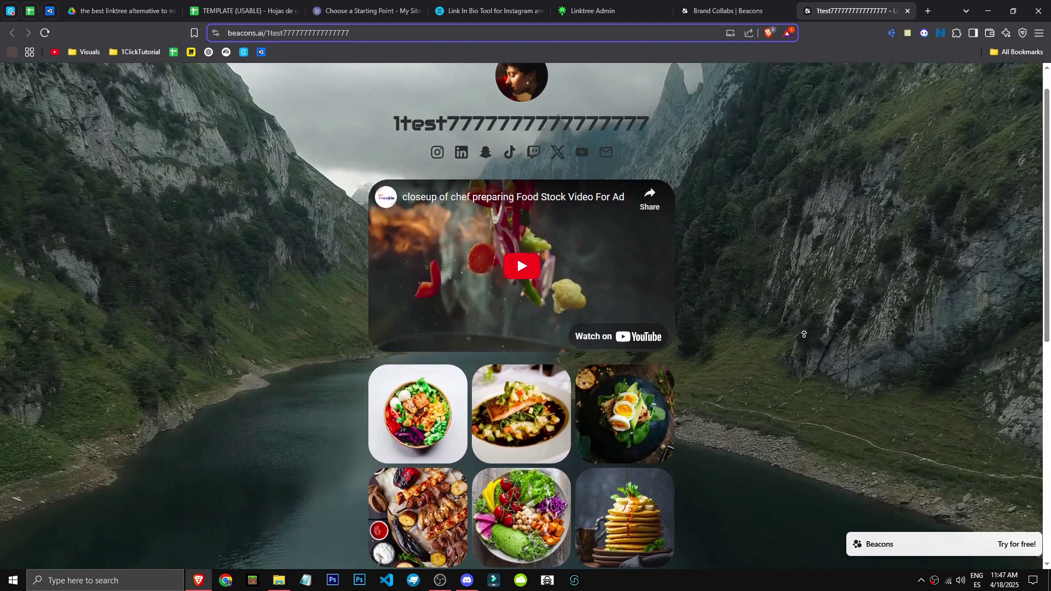
{"action": "scroll", "coordinate": [804, 333], "scroll_direction": "up", "scroll_amount": 1}
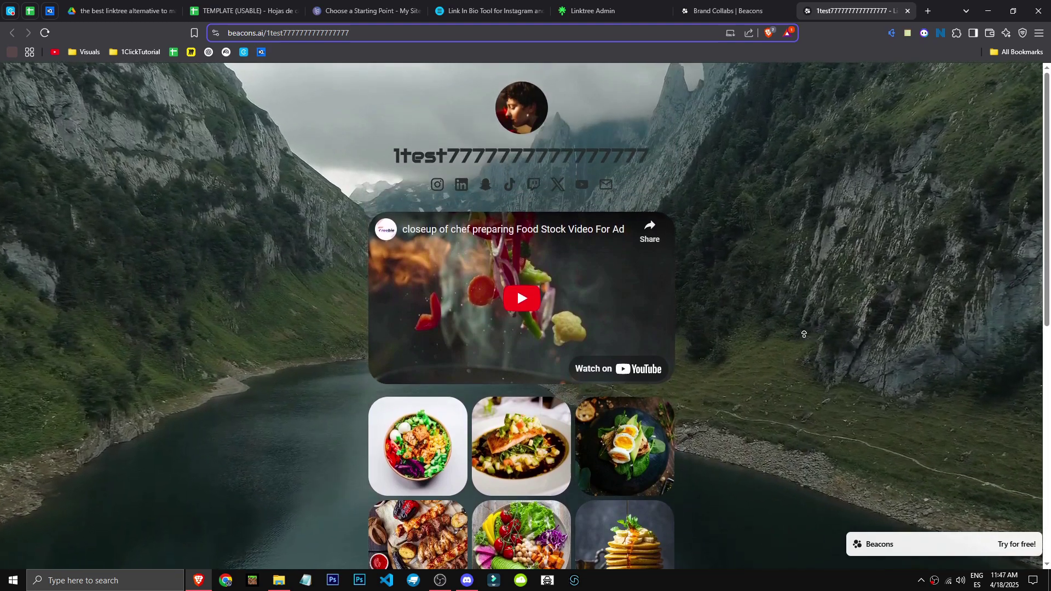
Step: Switch to Carrd and view the beginning of its Portfolio template gallery
{"action": "left_click", "coordinate": [362, 11]}
{"action": "middle_click", "coordinate": [500, 368]}
{"action": "scroll", "coordinate": [500, 369], "scroll_direction": "up", "scroll_amount": 10}
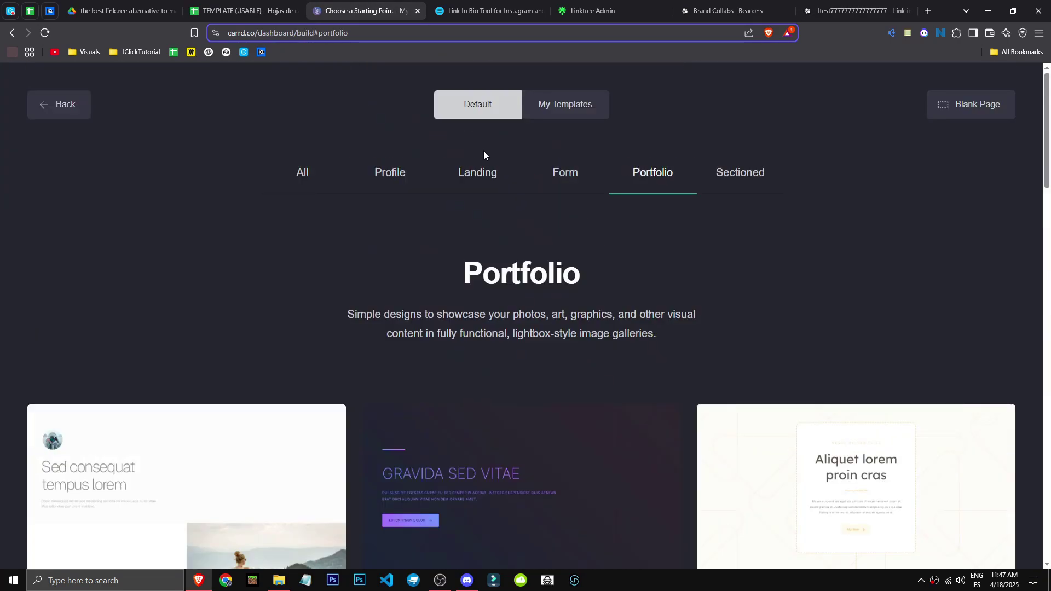
Step: Switch to the Taplink homepage and look back over its Features and Easier than you think sections
{"action": "left_click", "coordinate": [536, 7]}
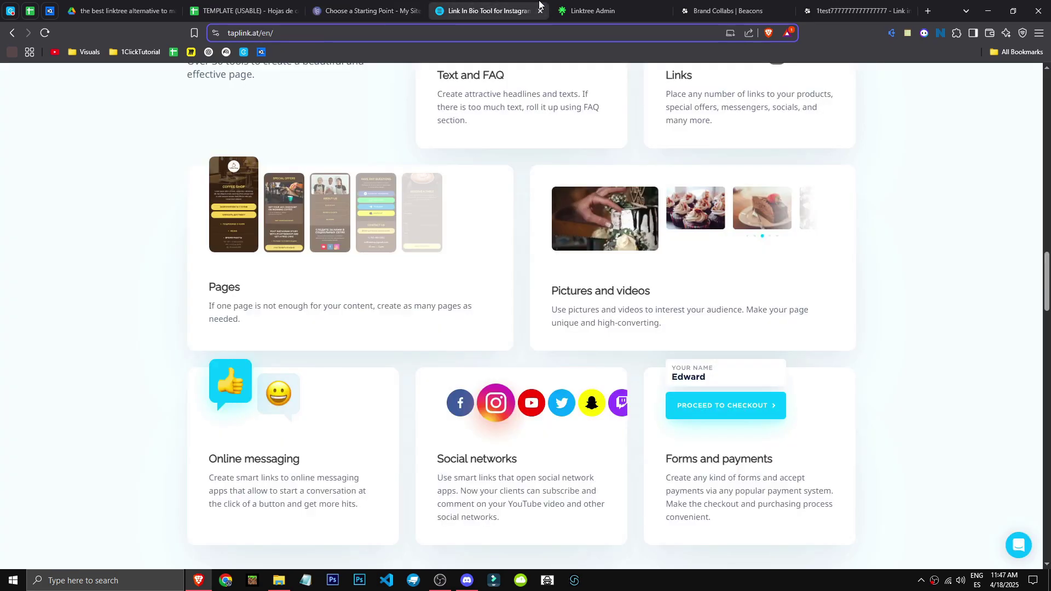
{"action": "middle_click", "coordinate": [903, 370]}
{"action": "scroll", "coordinate": [903, 371], "scroll_direction": "up", "scroll_amount": 10}
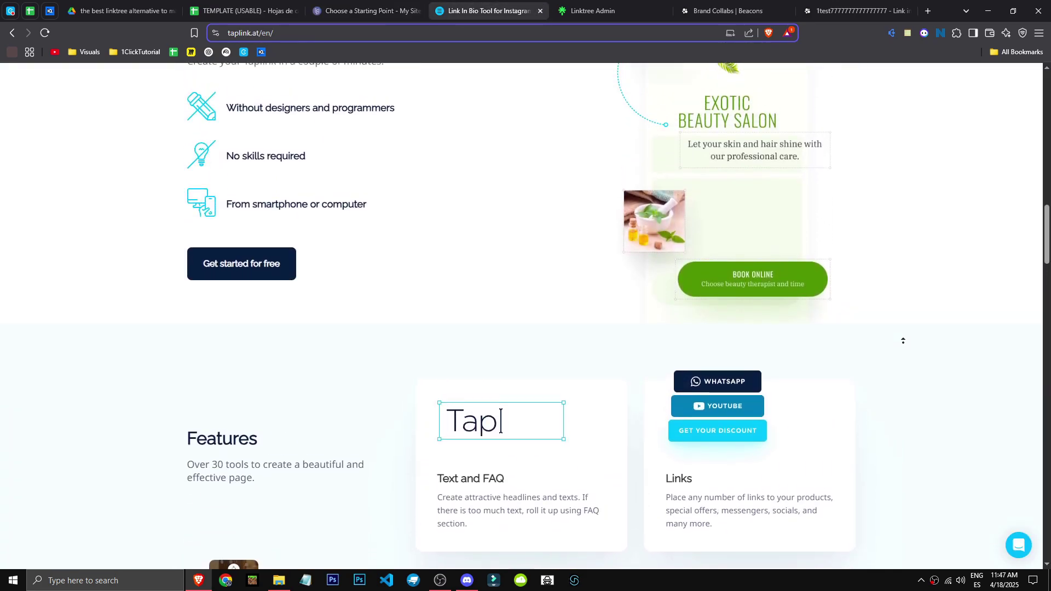
{"action": "scroll", "coordinate": [903, 340], "scroll_direction": "up", "scroll_amount": 10}
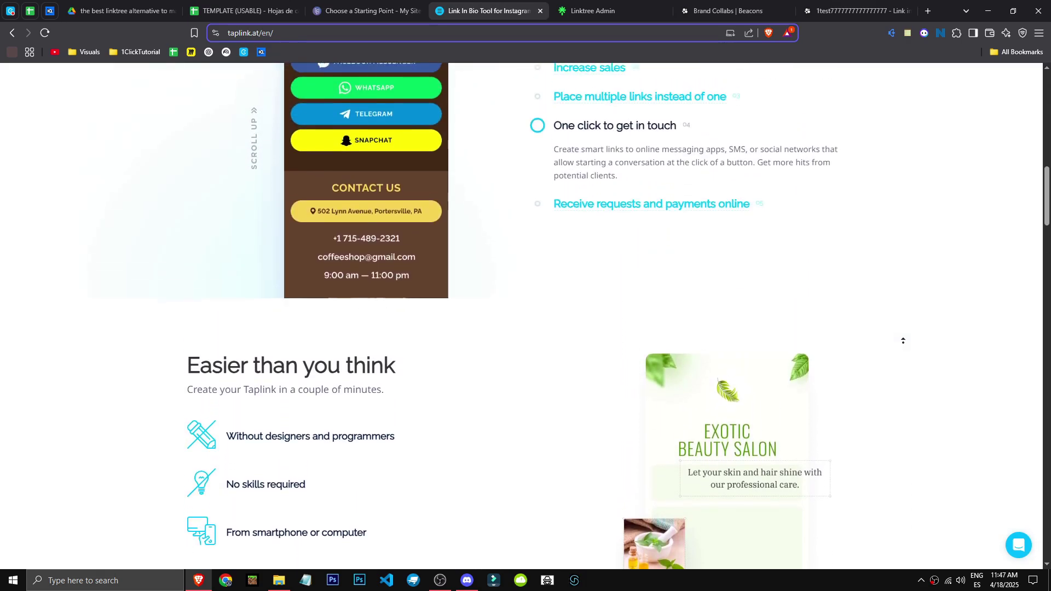